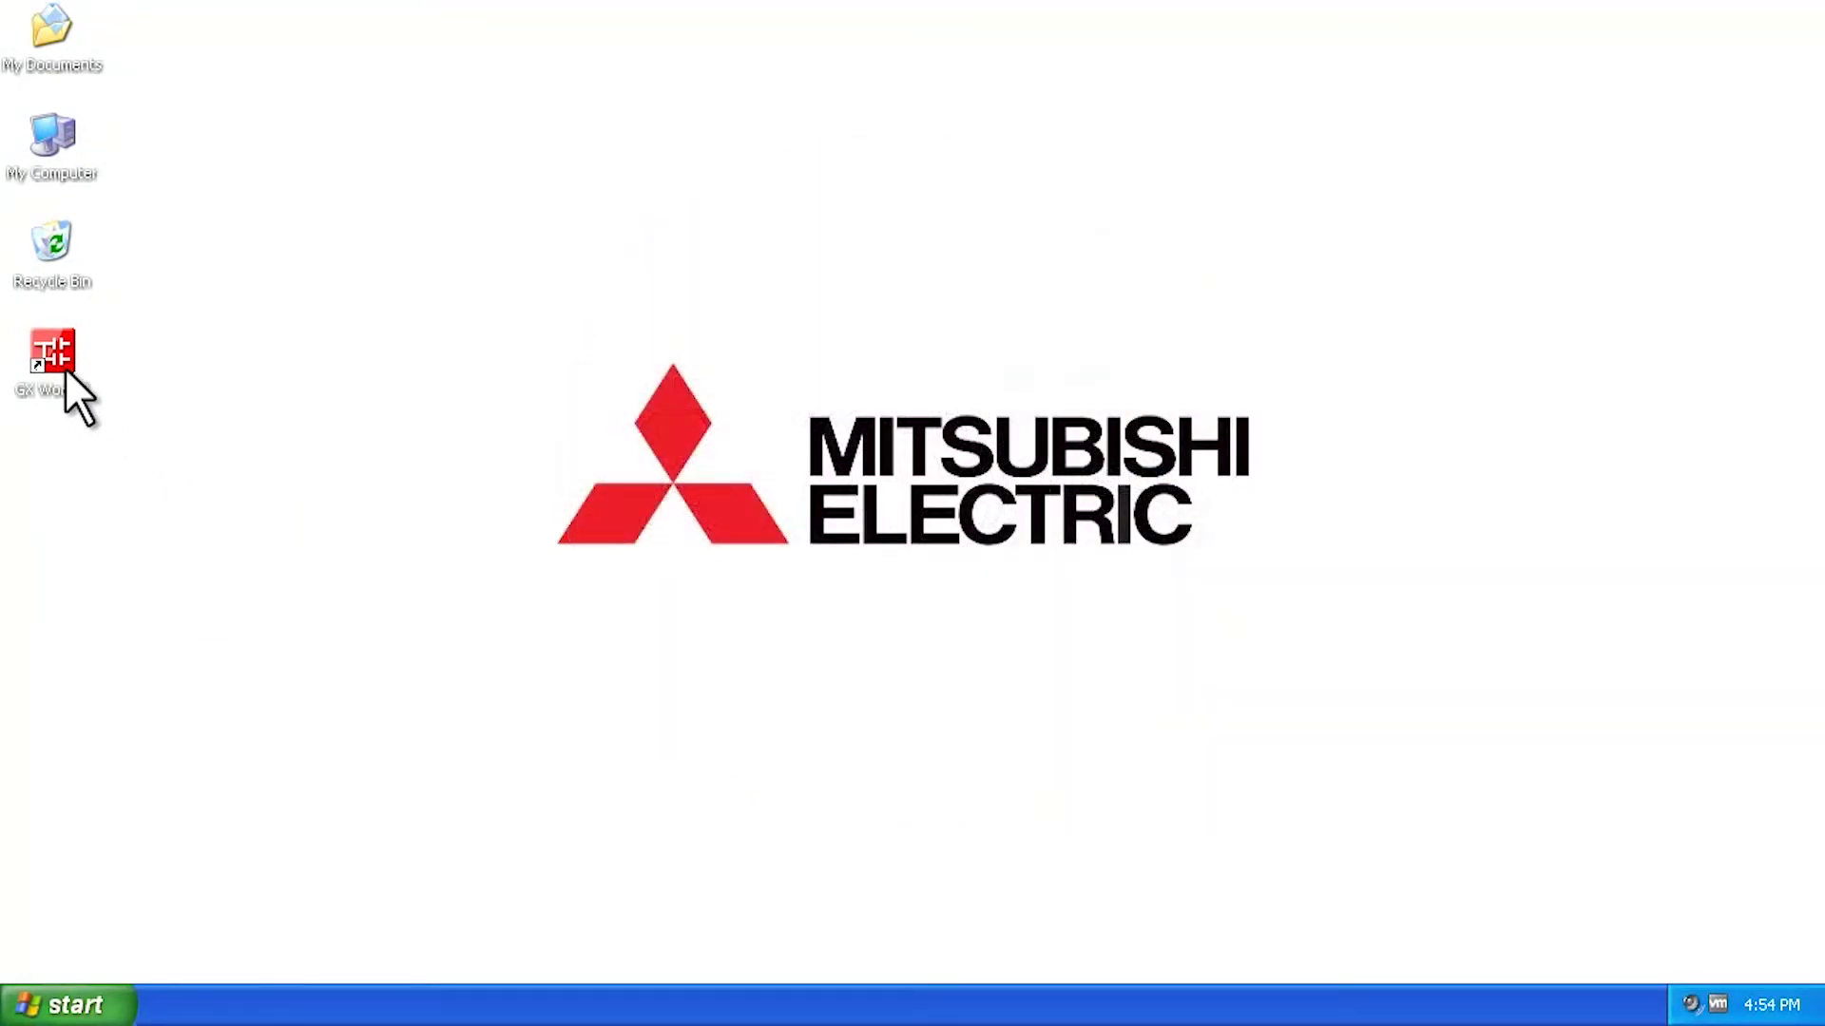
# - Select the GX Works2 desktop shortcut, then clear the desktop selection
pyautogui.click(57, 357)
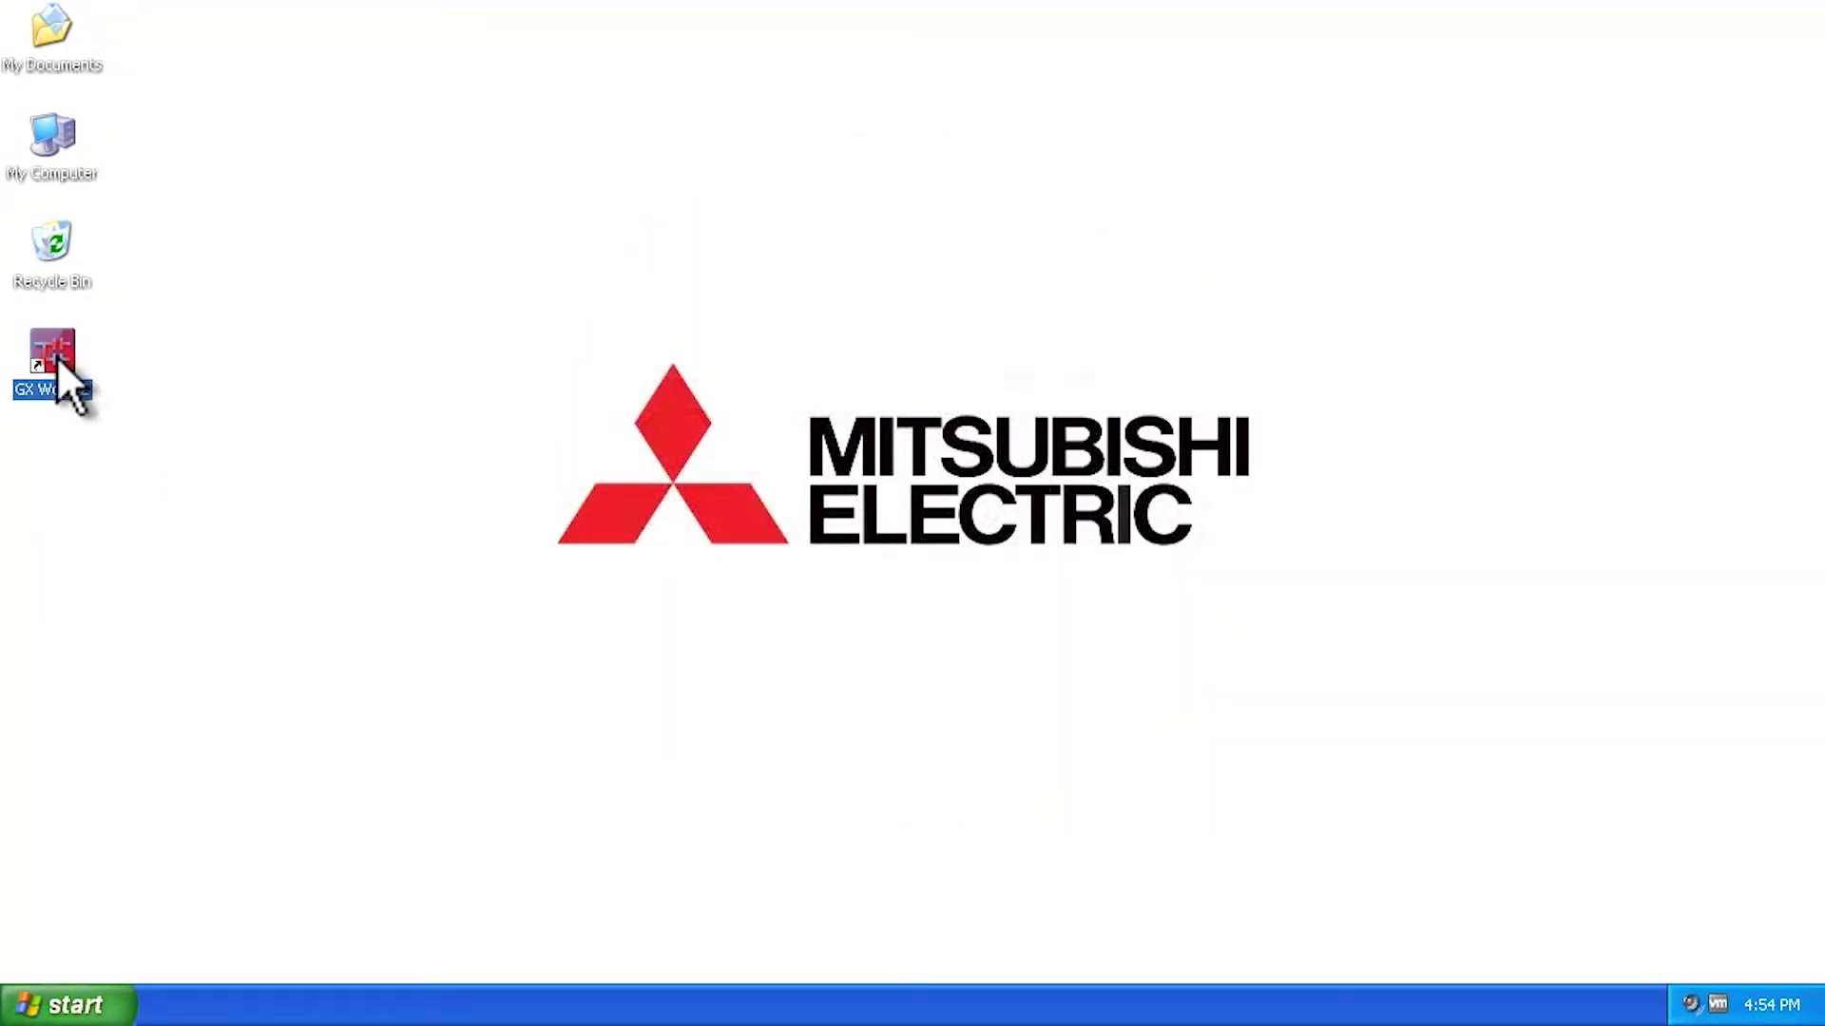
pyautogui.click(116, 416)
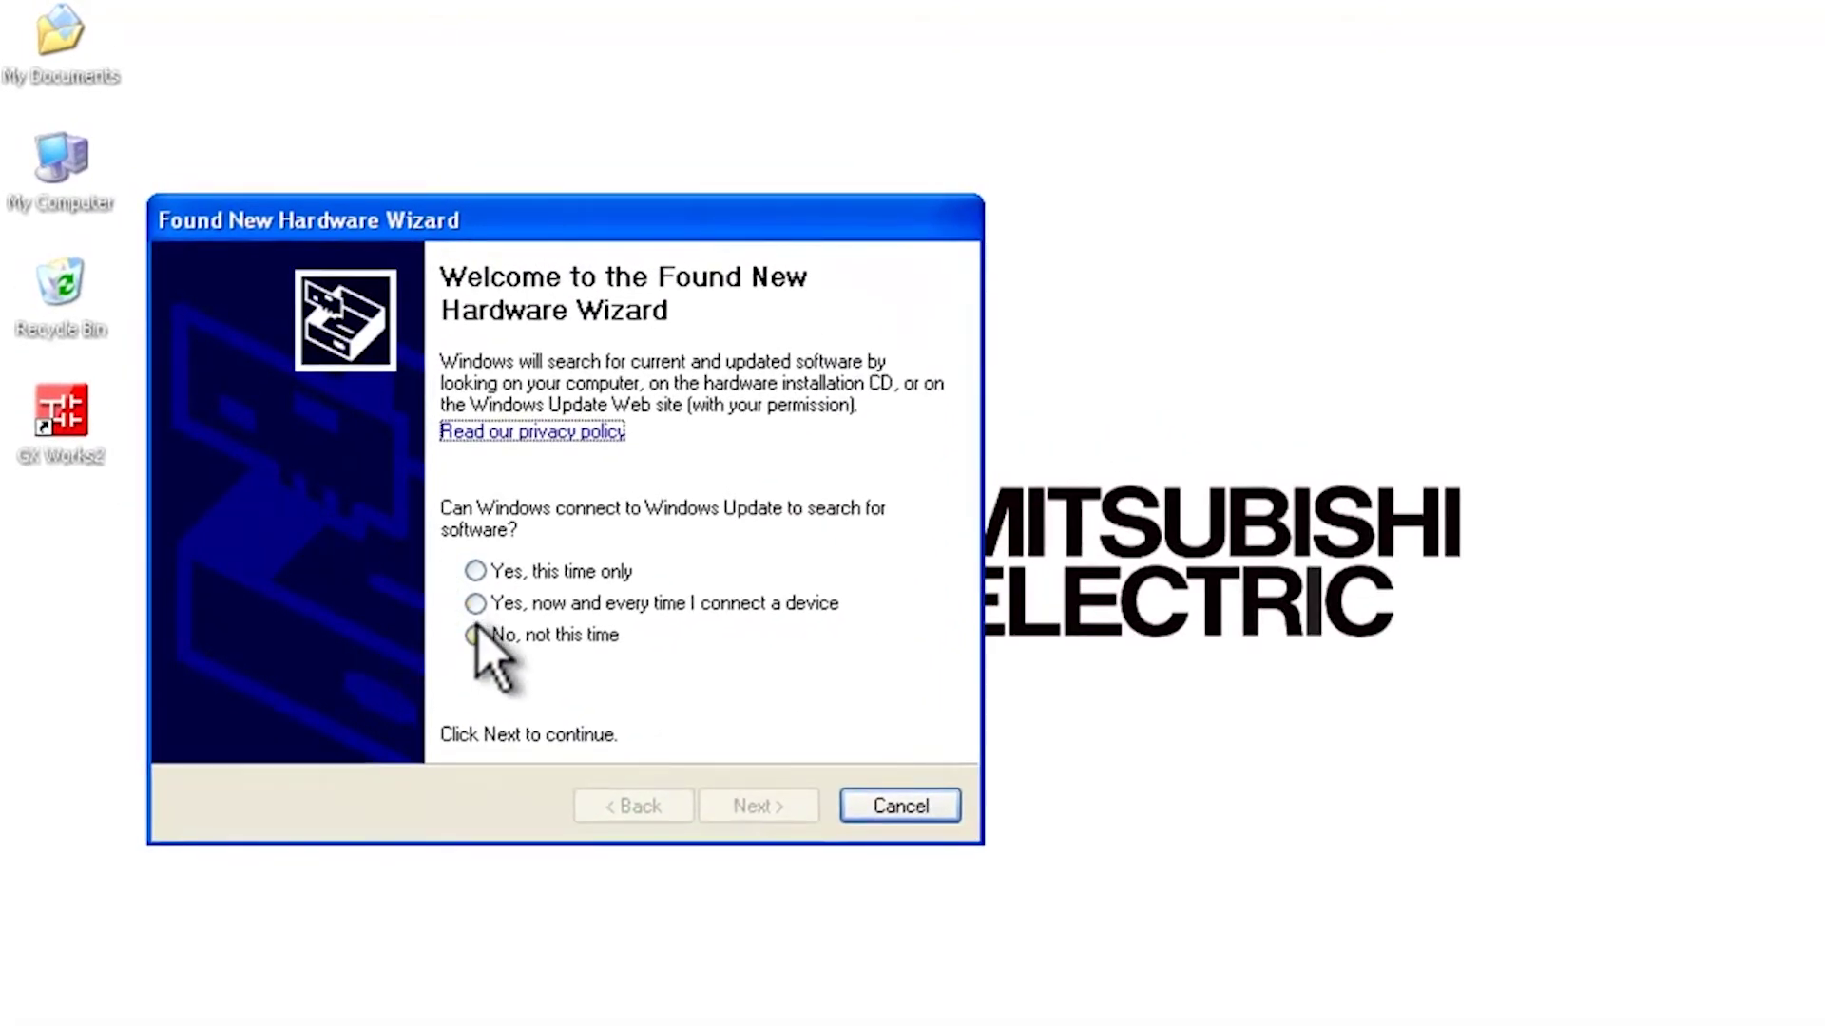
# - Decline Windows Update and choose 'Install from a list or specific location (Advanced)'
pyautogui.click(475, 636)
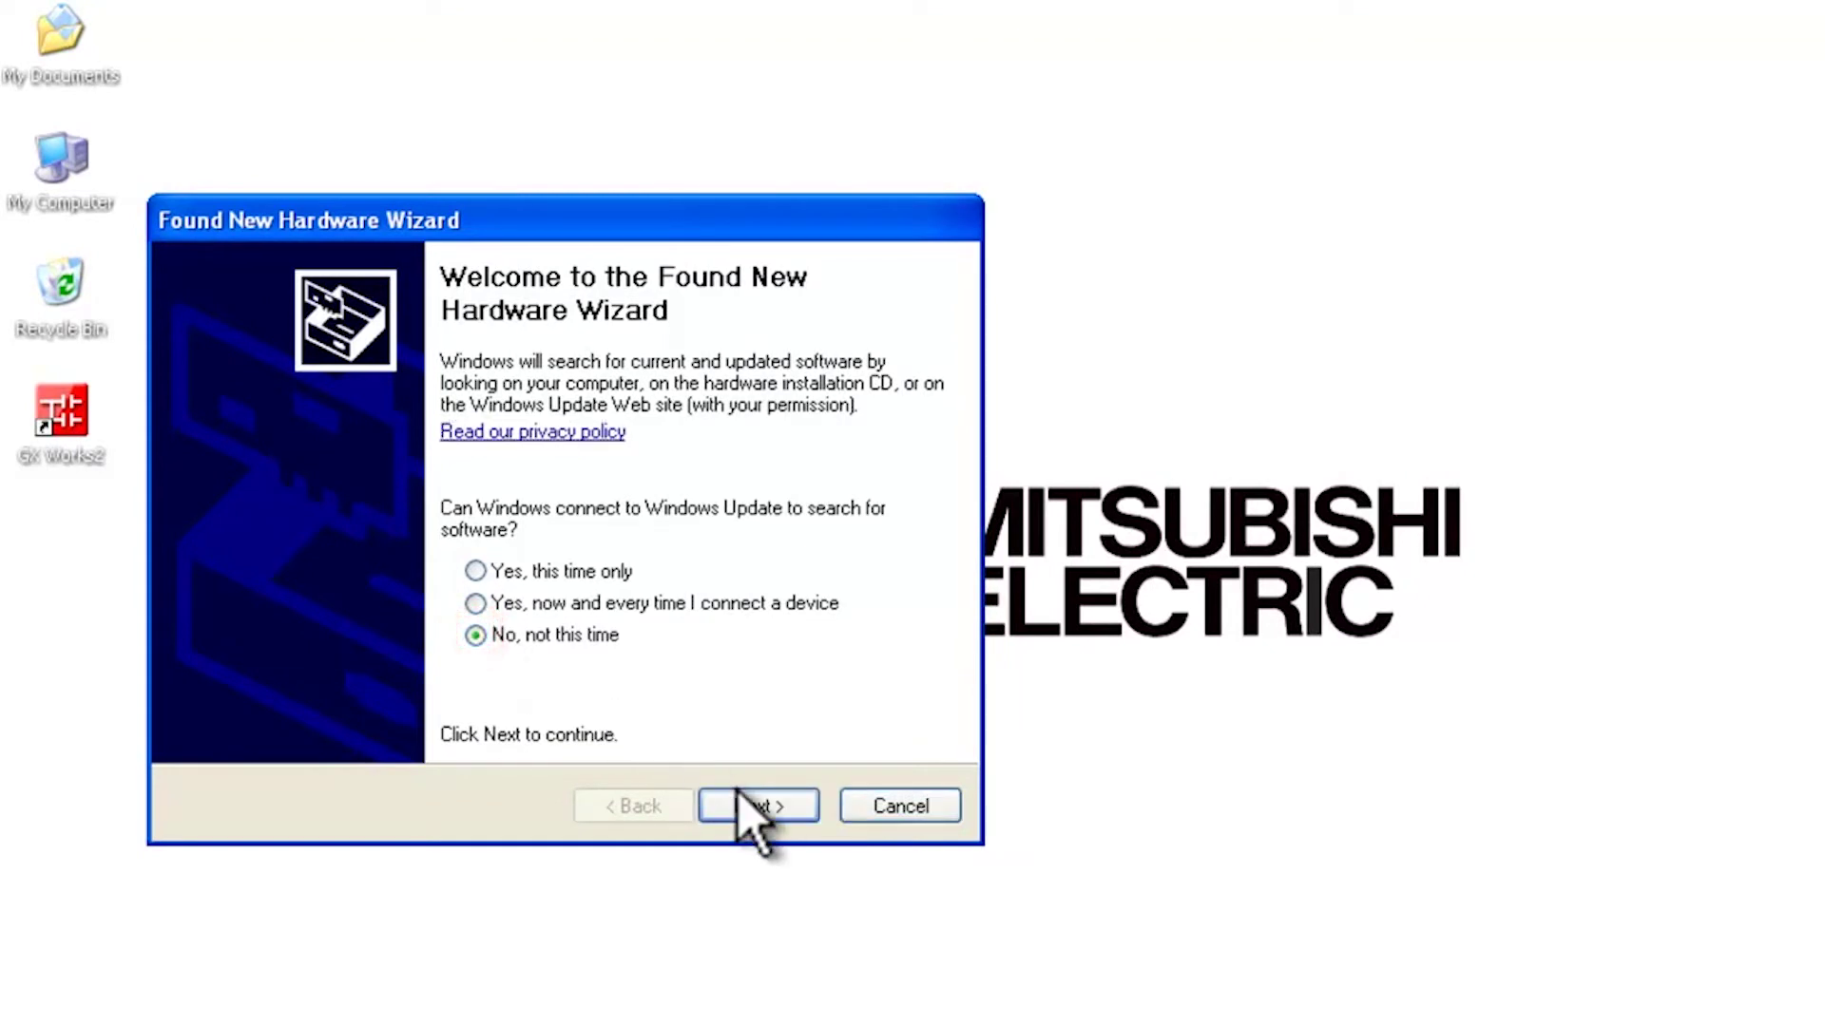
pyautogui.click(757, 806)
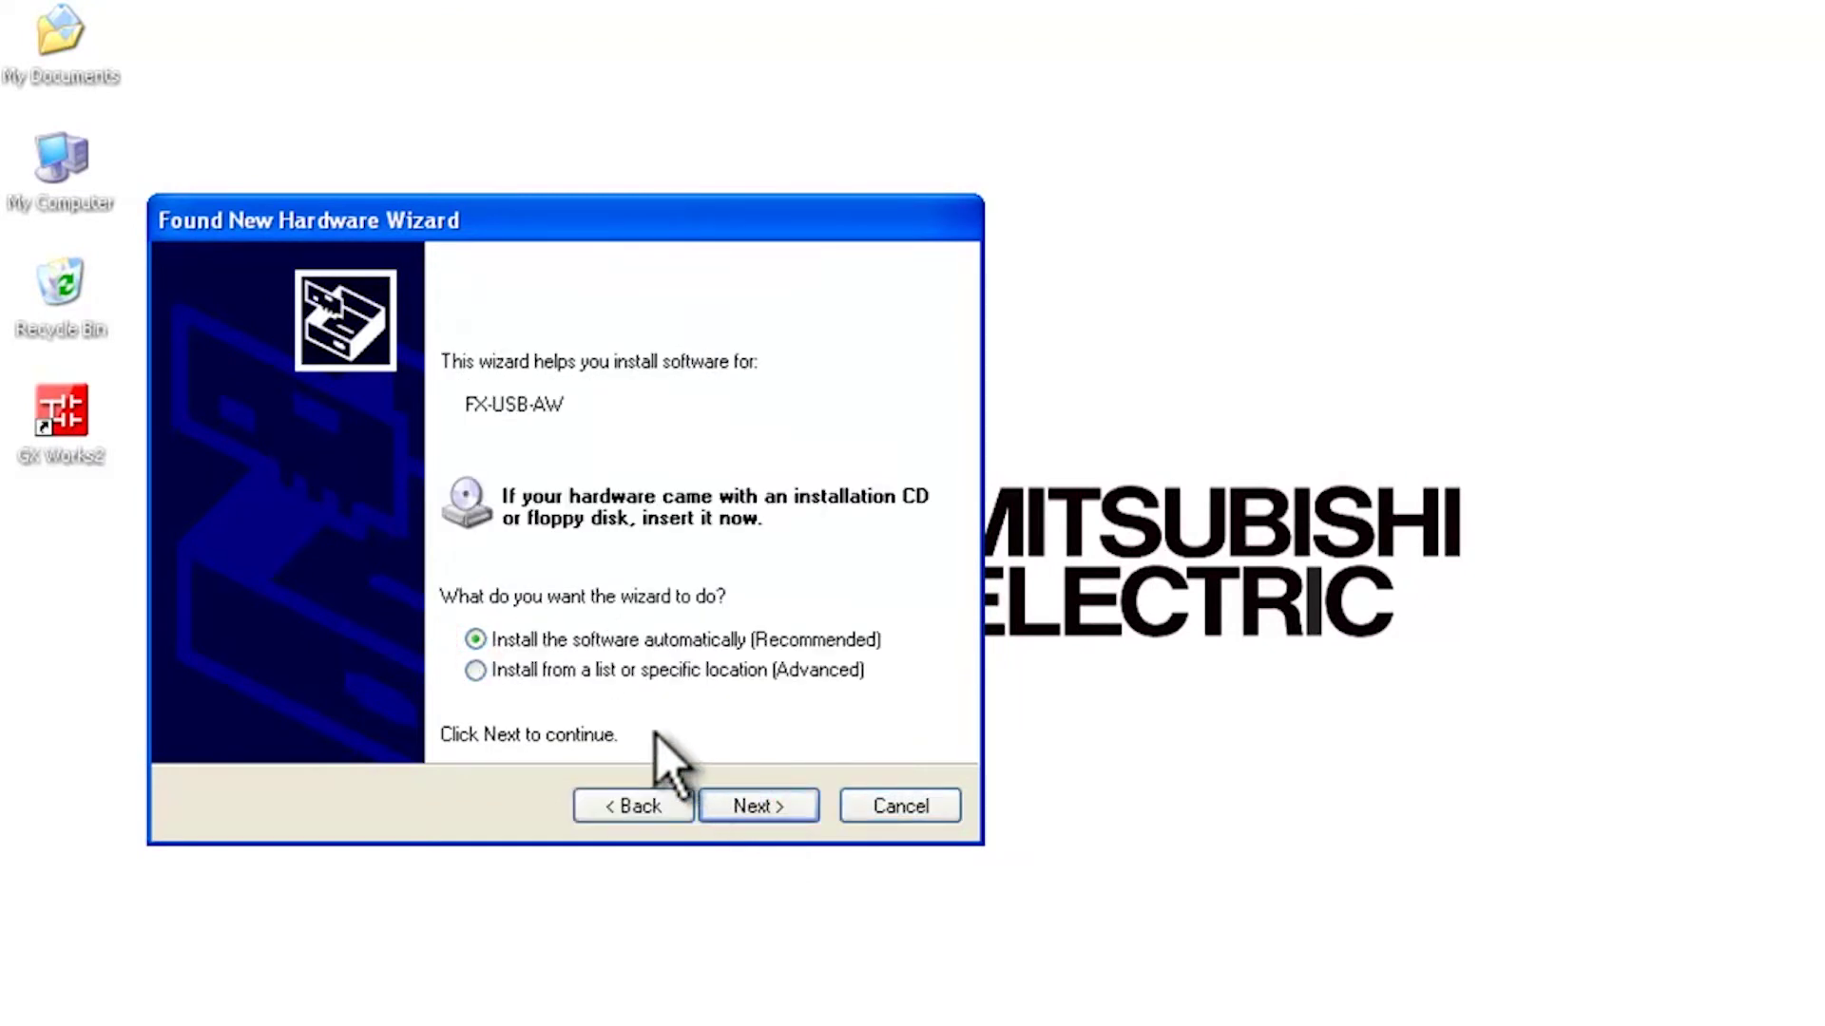
pyautogui.click(474, 670)
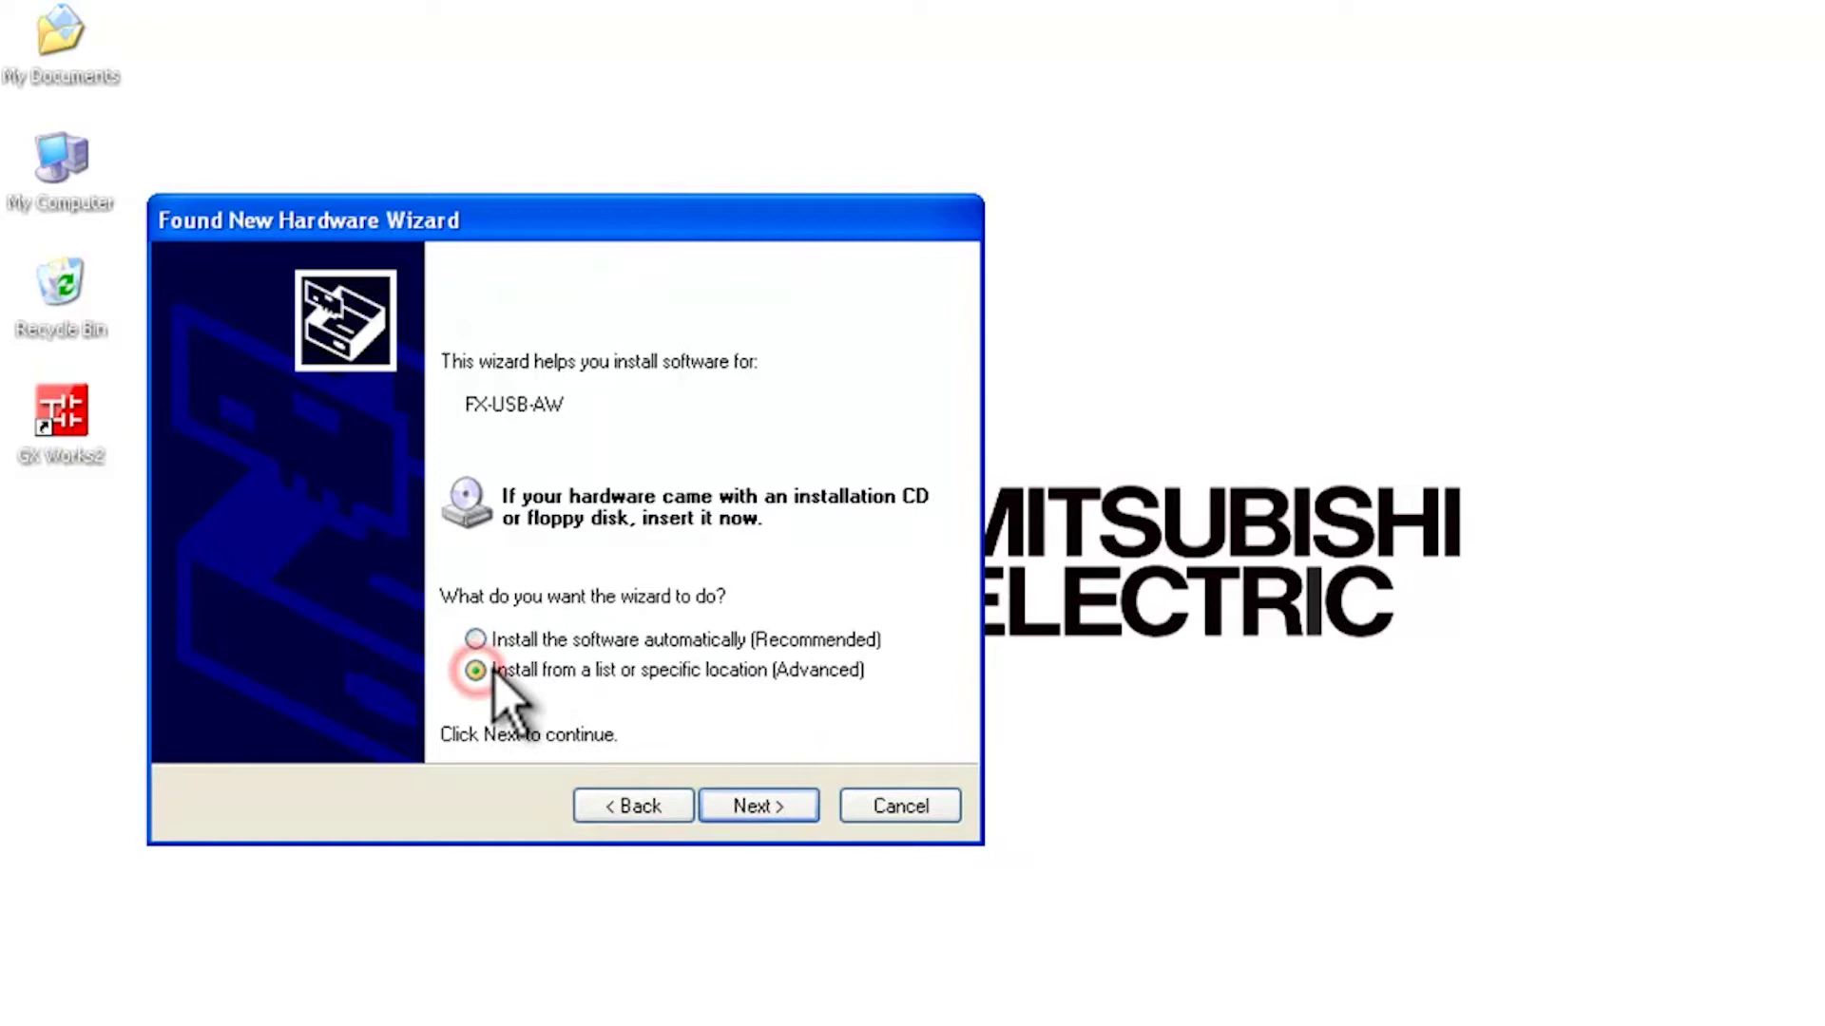
pyautogui.click(758, 807)
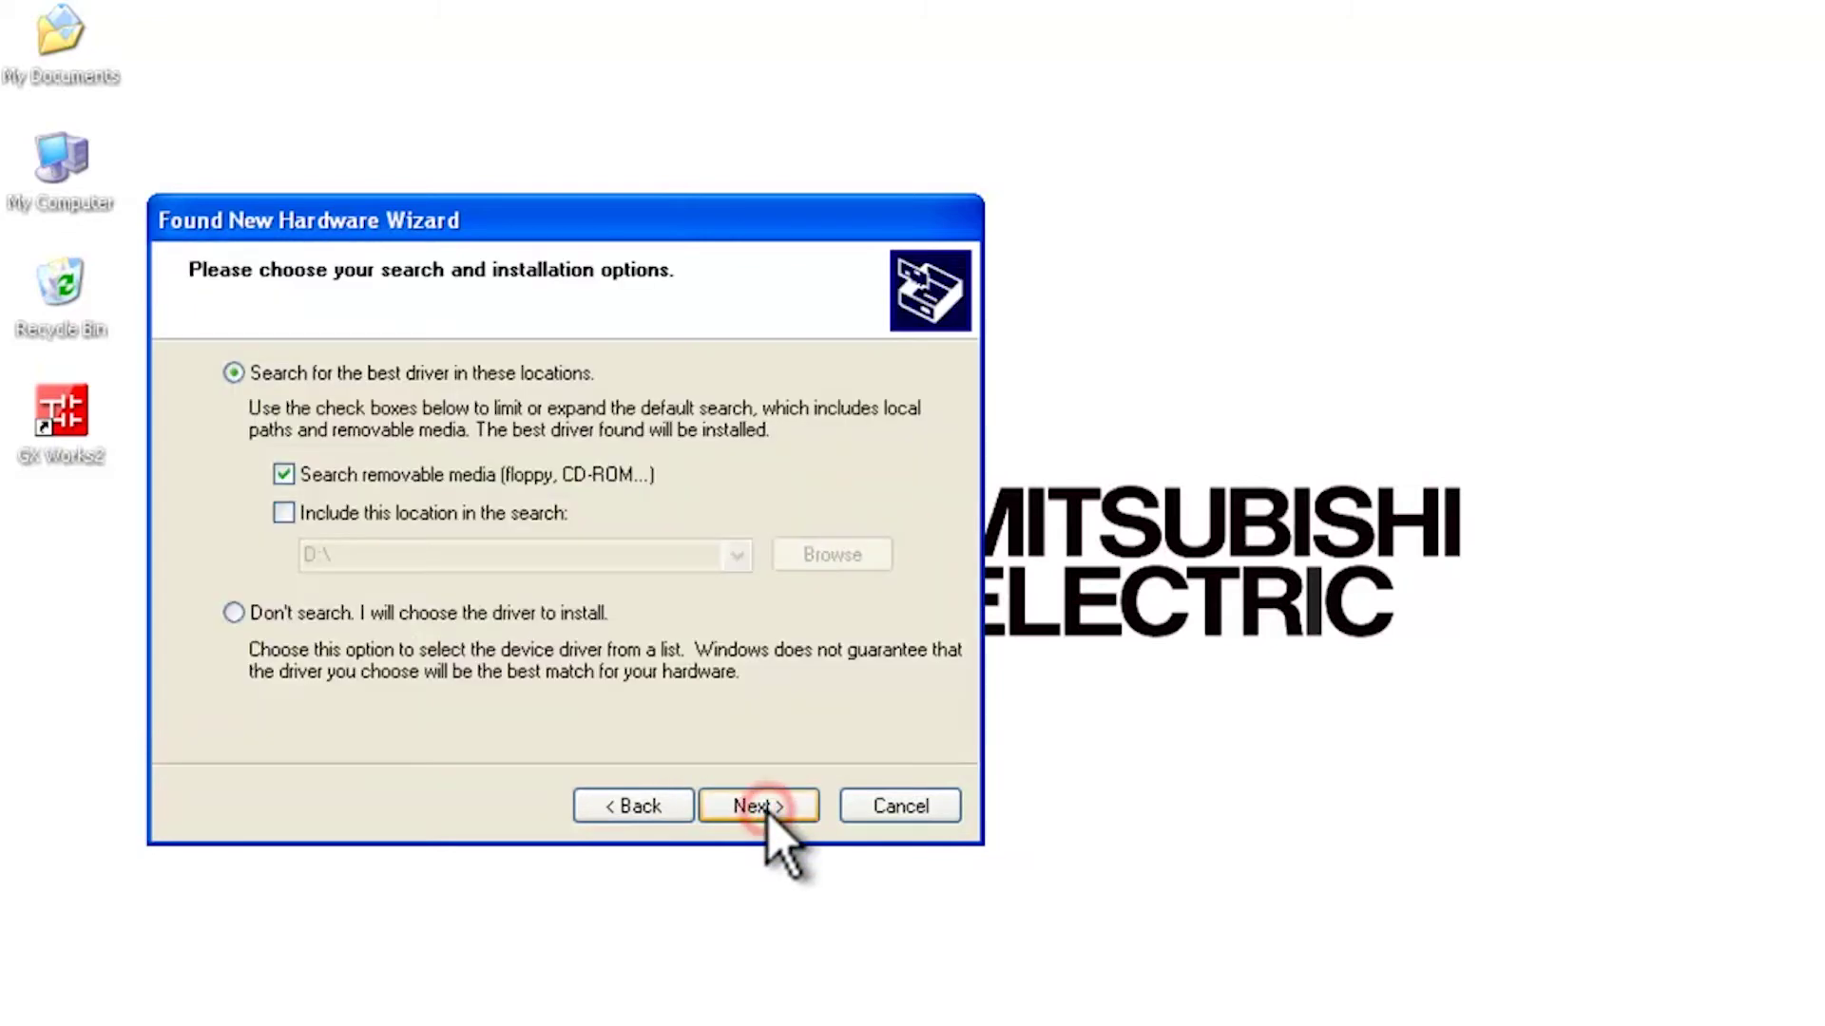
# - Exclude removable media, include a specific search location, and bring up Browse For Folder
pyautogui.click(284, 513)
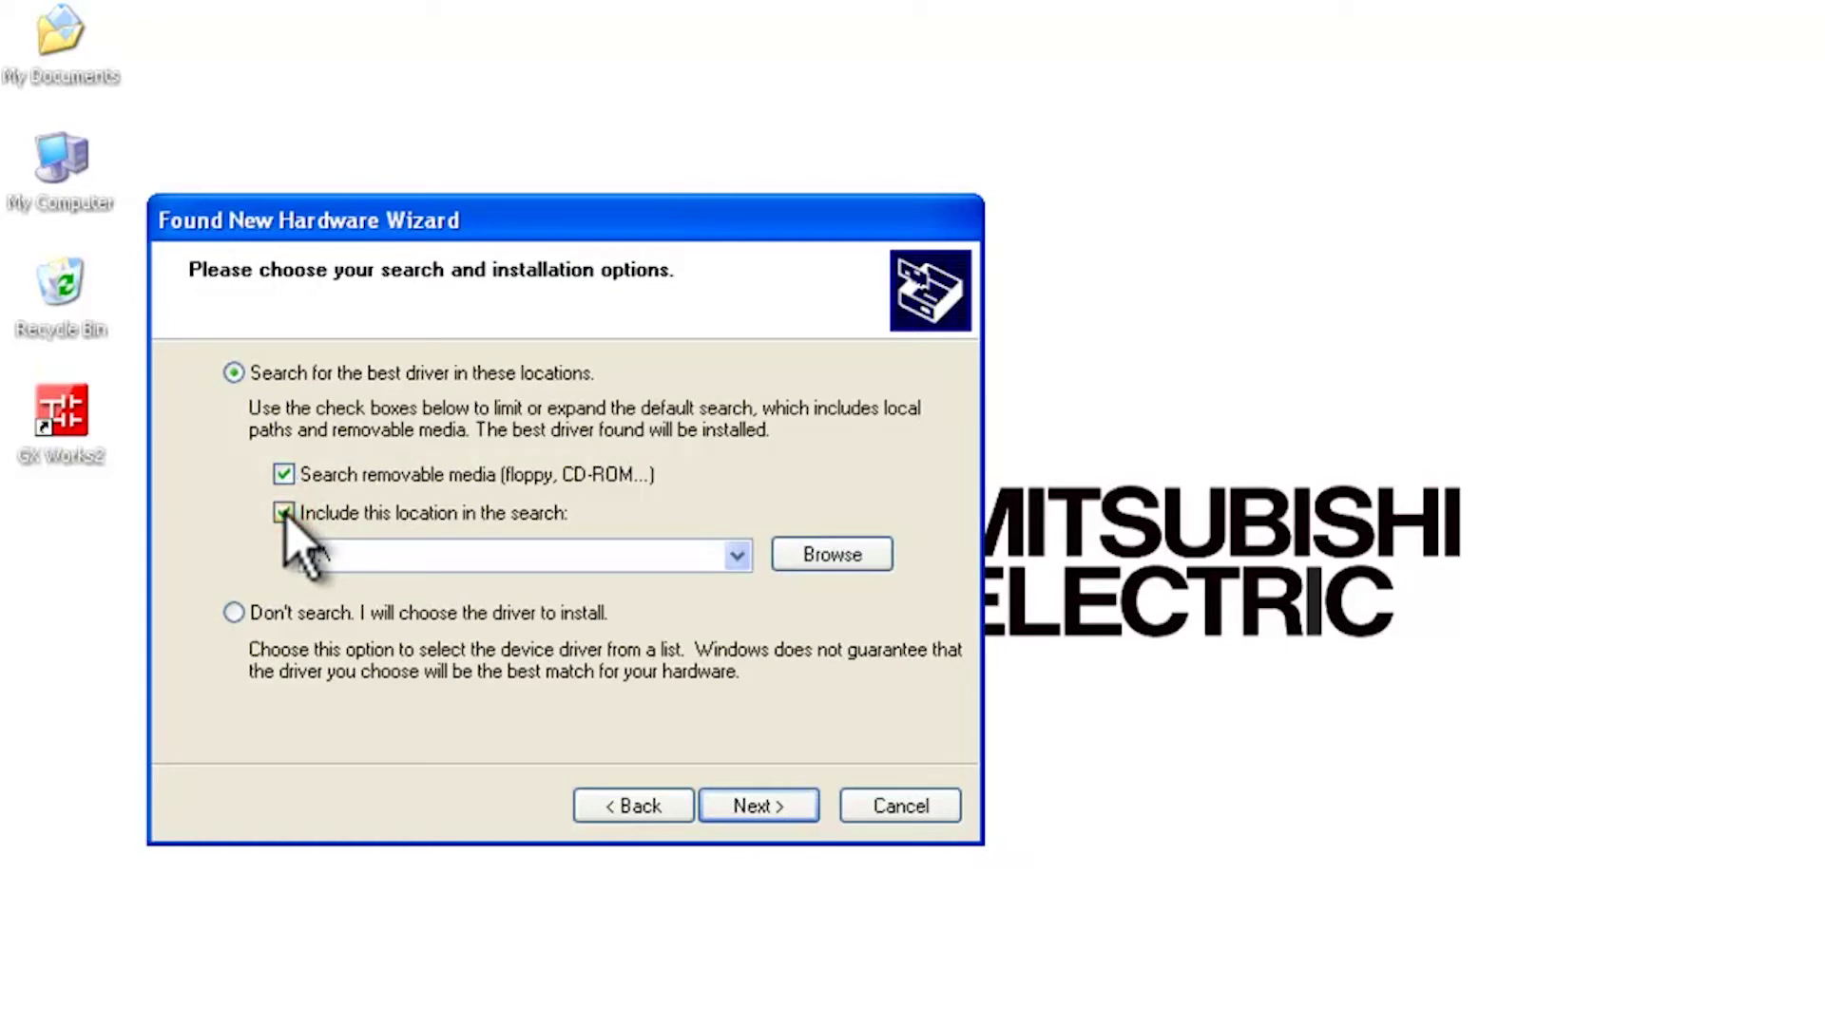
pyautogui.click(284, 513)
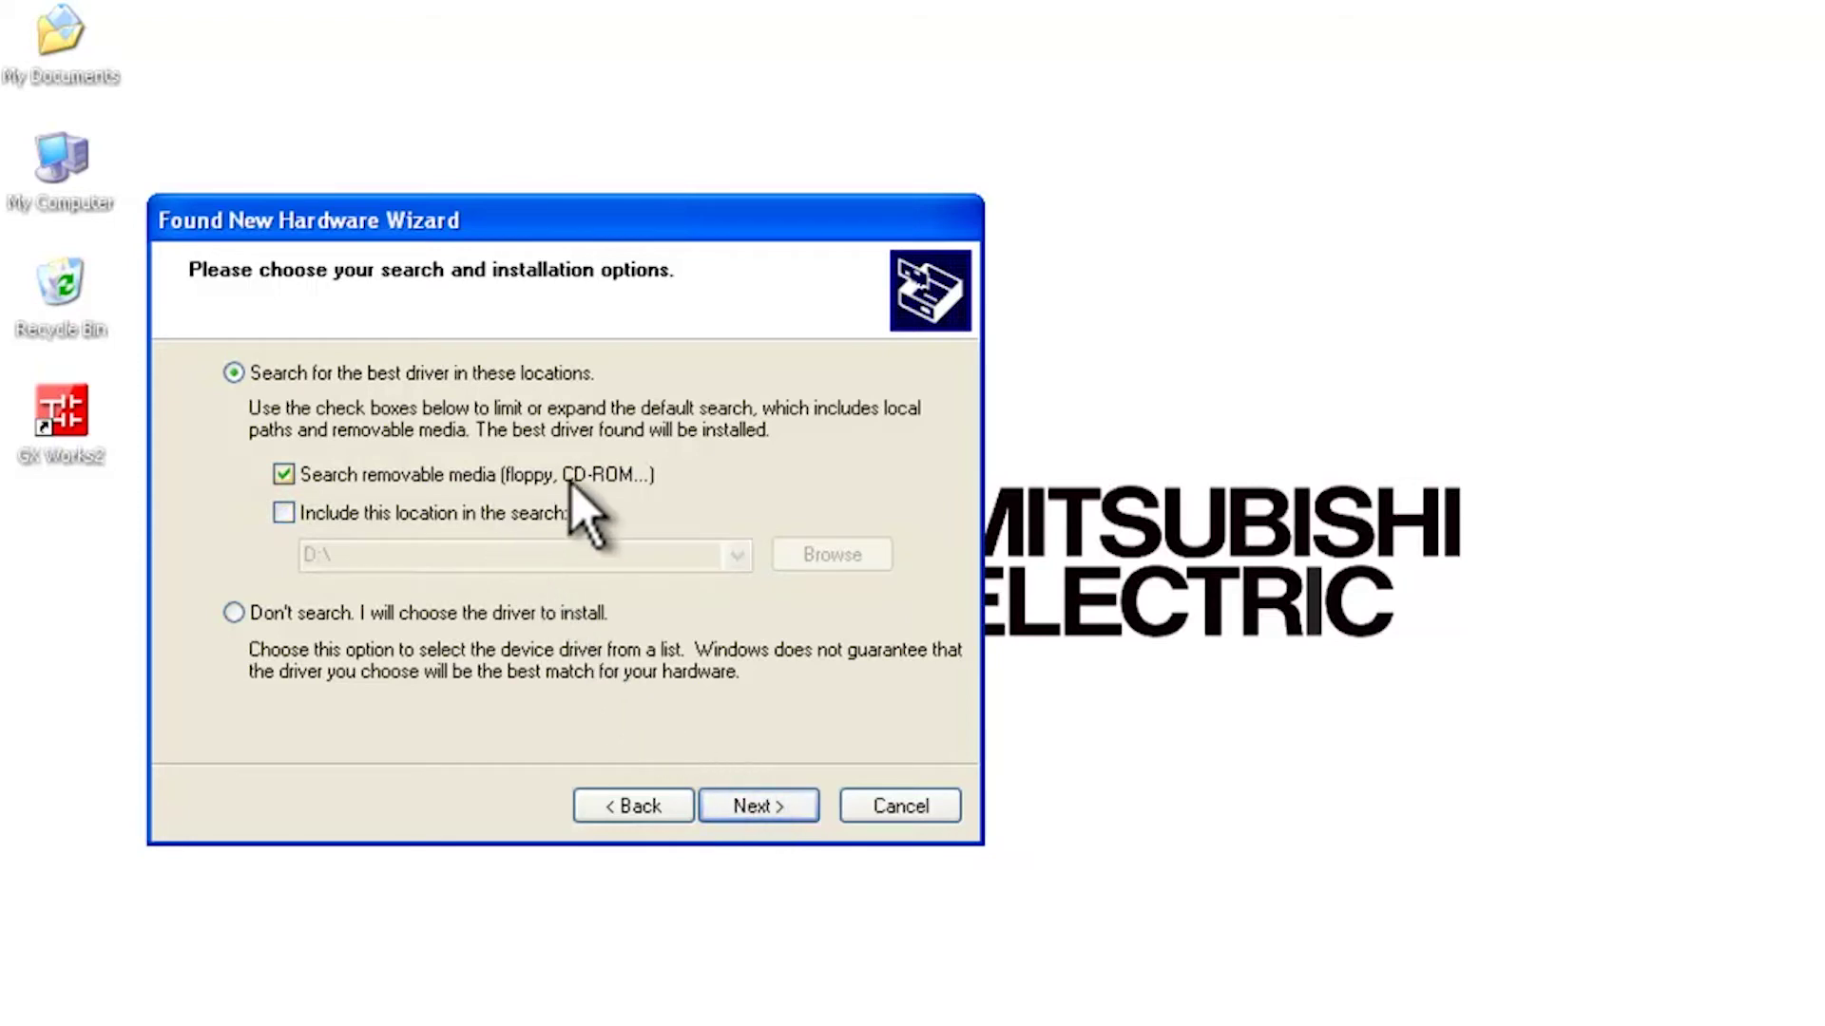
pyautogui.click(283, 475)
pyautogui.click(283, 513)
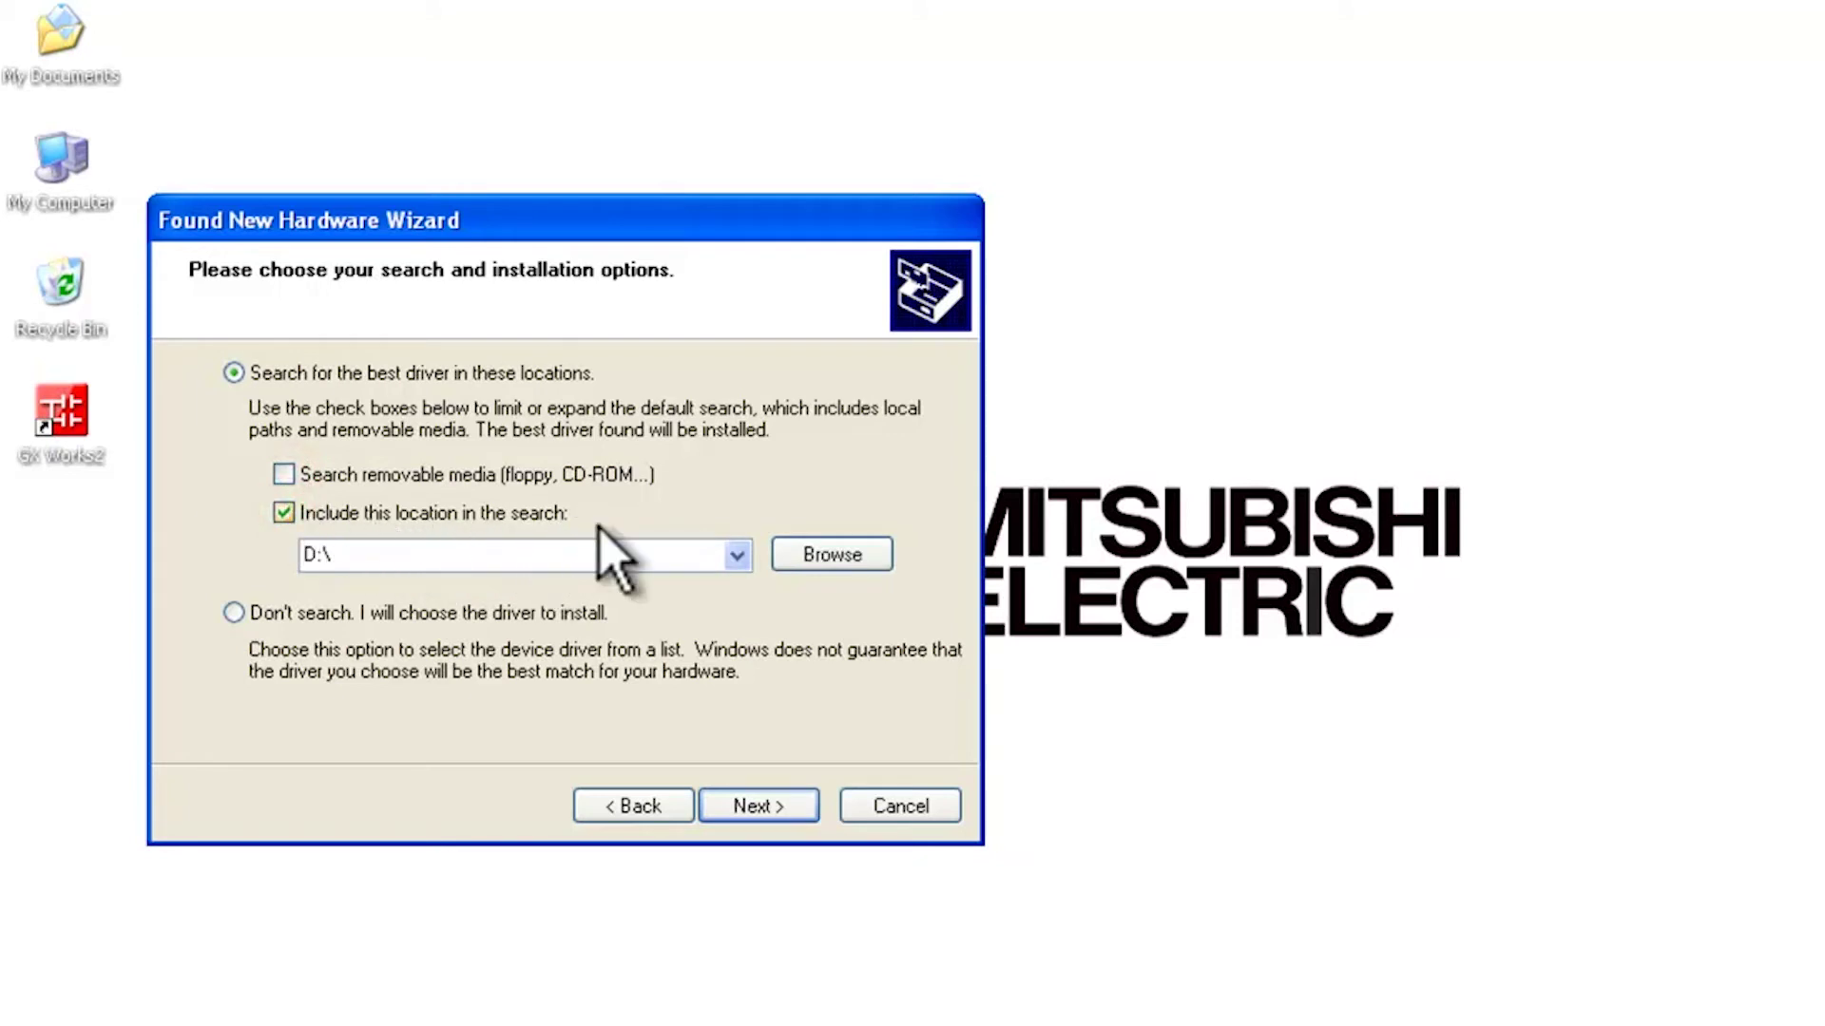
pyautogui.click(830, 555)
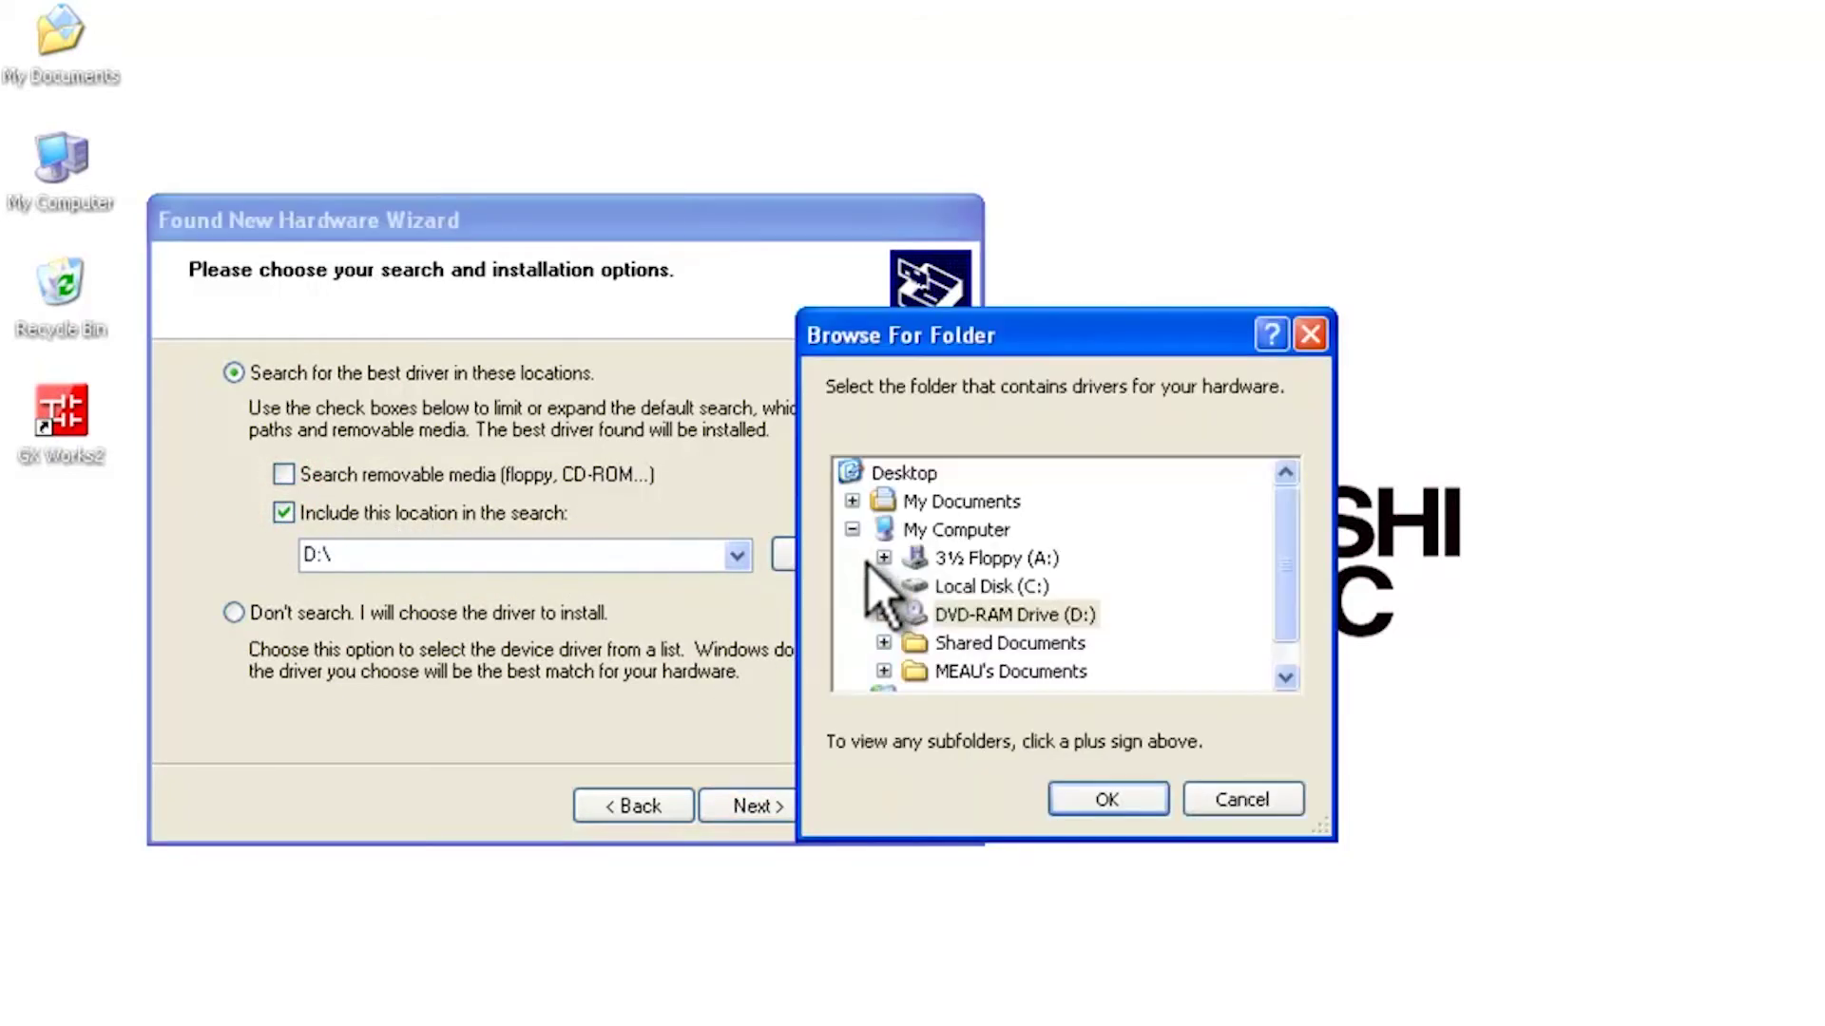
# - Pick C:\Program Files\MELSOFT\Easysocket\FXOptionDrivers\FXUSBDRV as the driver search folder
pyautogui.doubleClick(984, 584)
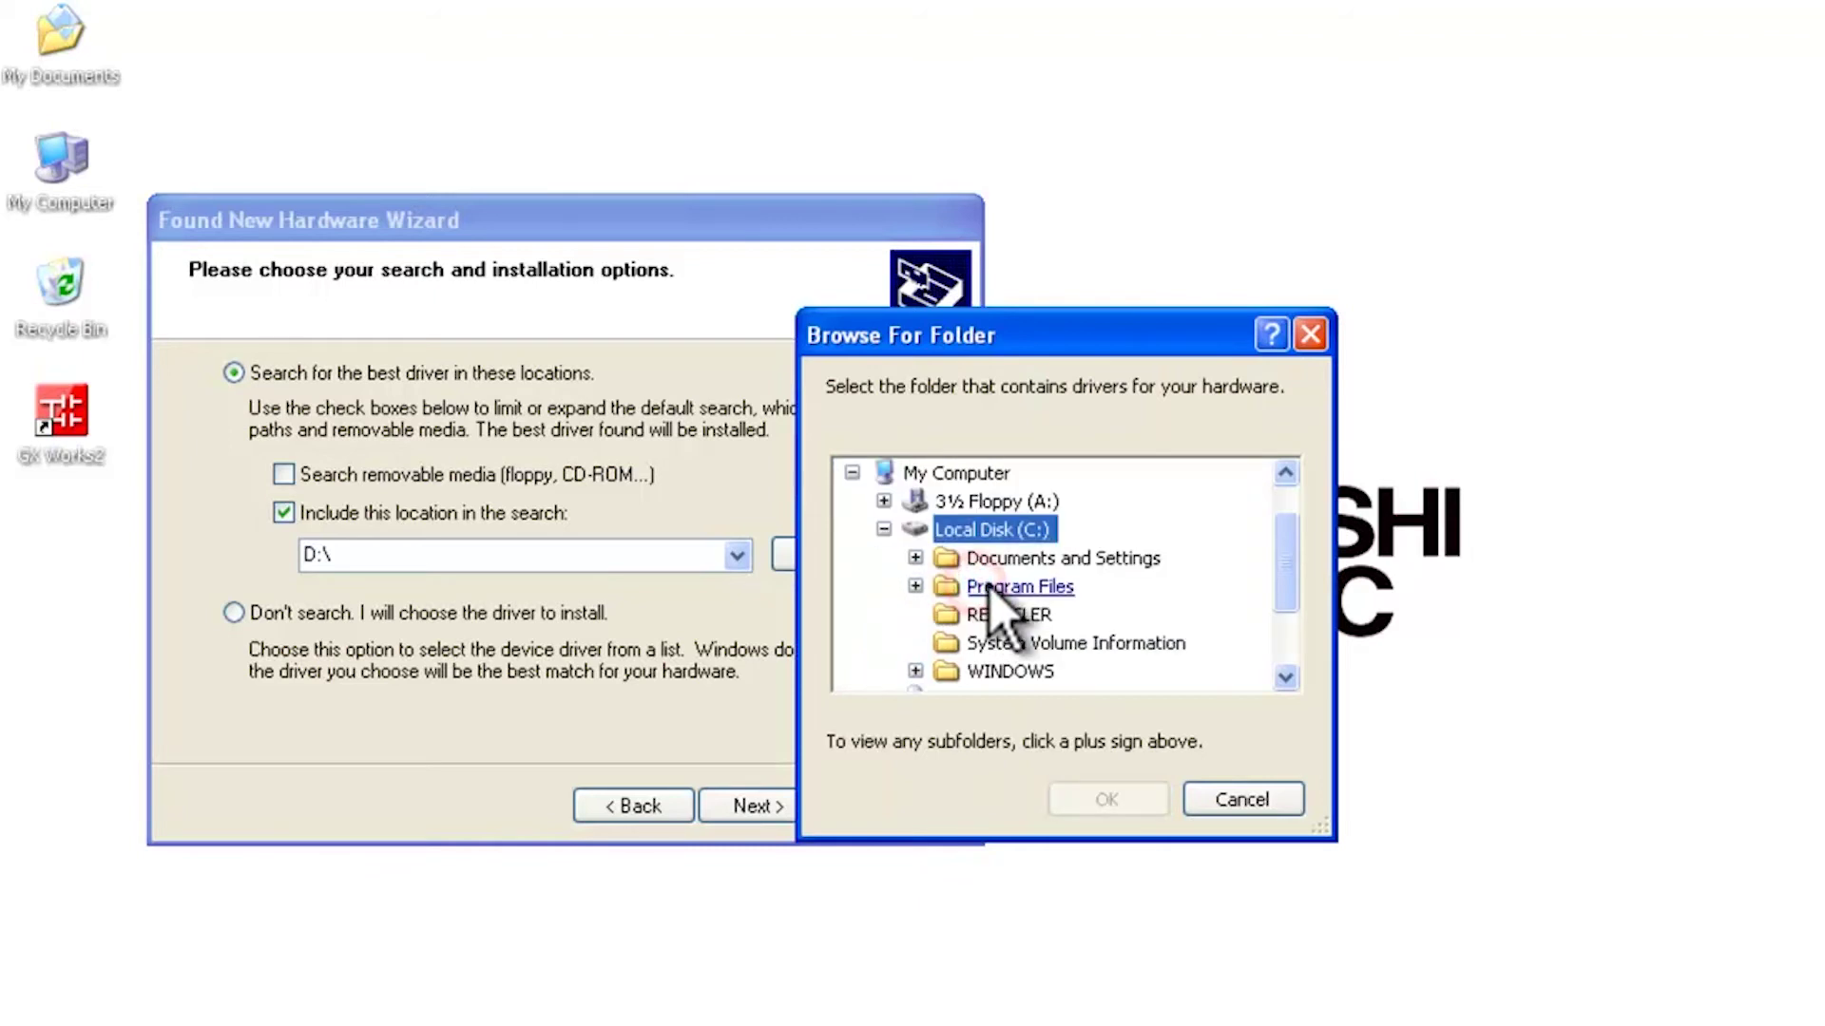
pyautogui.doubleClick(998, 587)
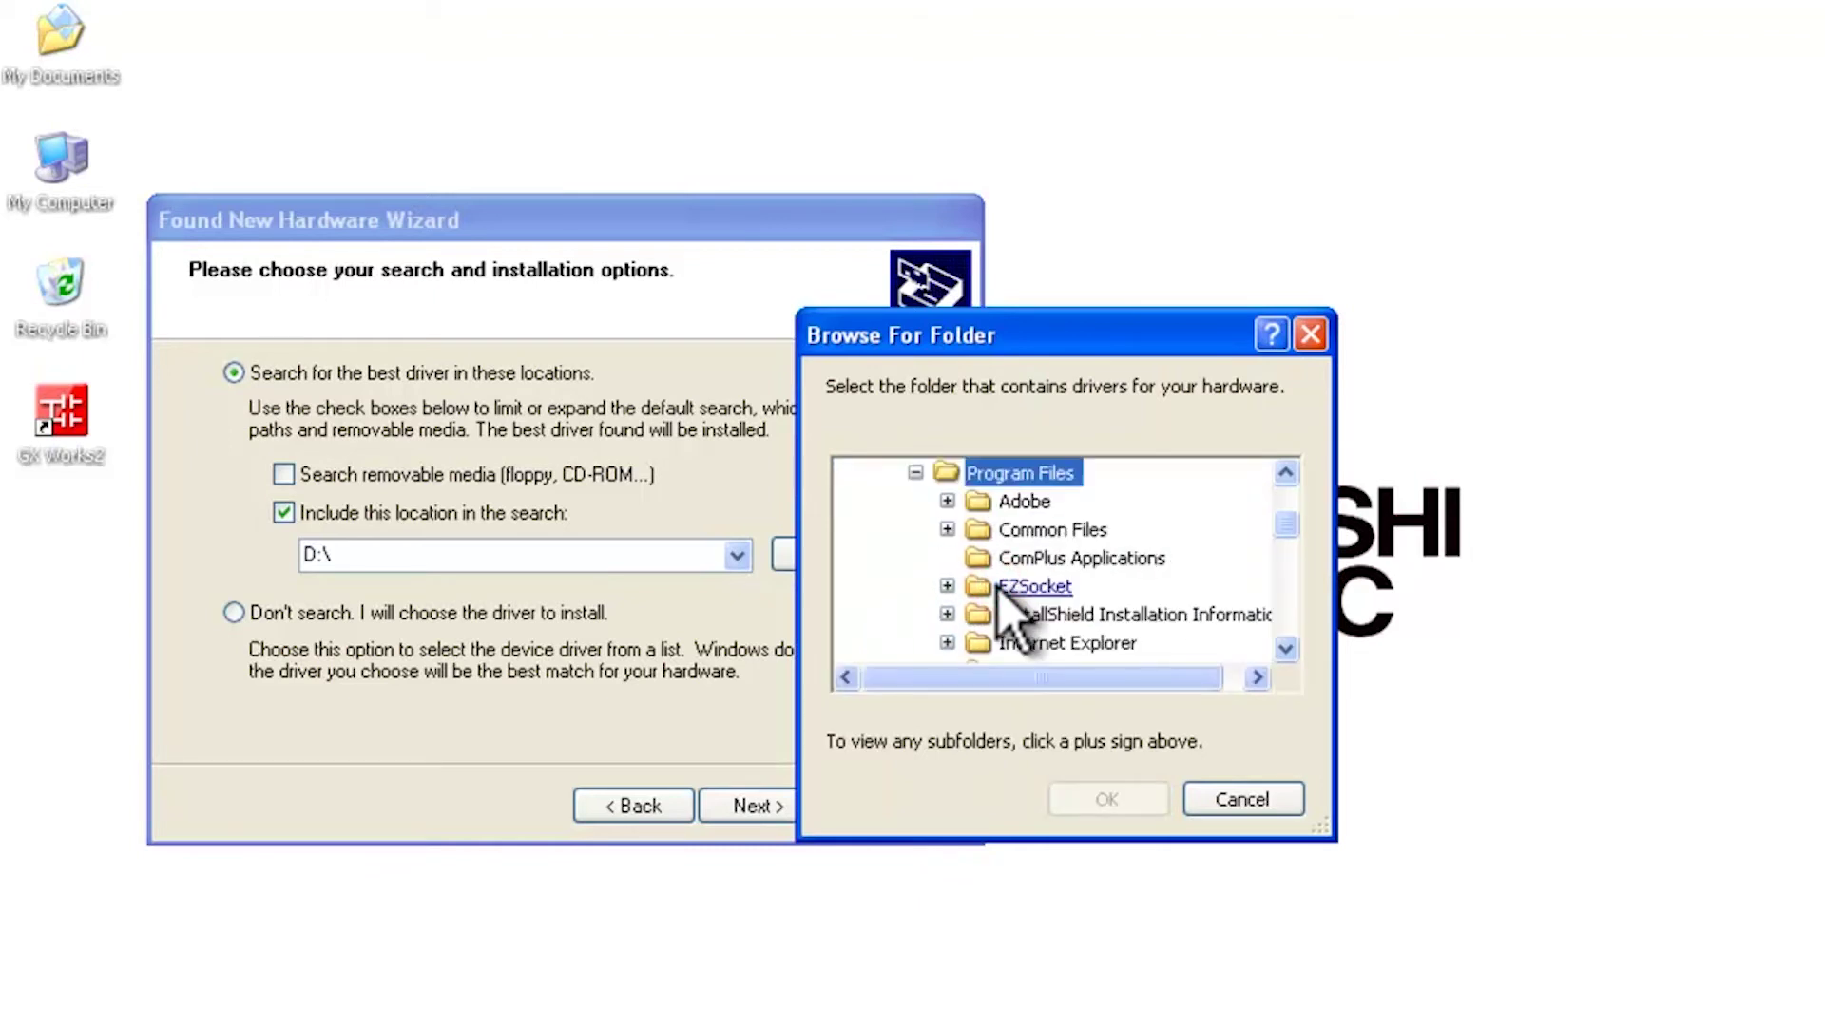
pyautogui.scroll(-2, 1062, 627)
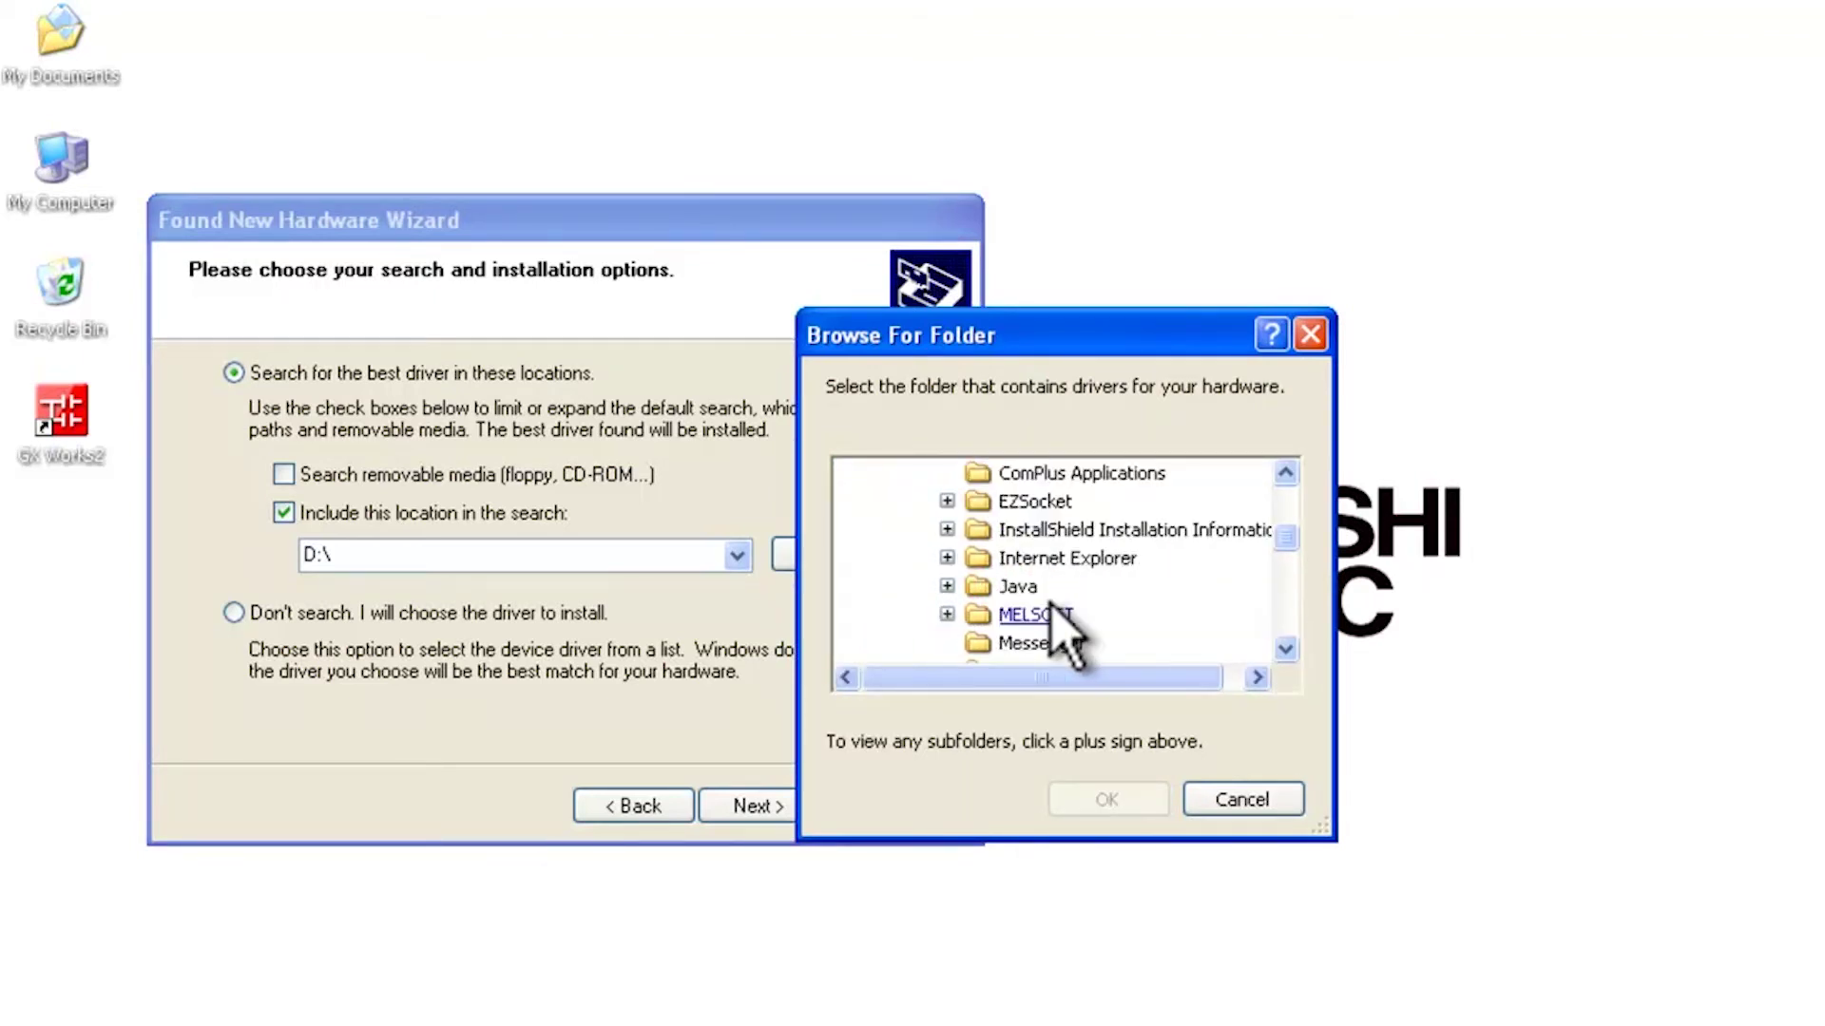
pyautogui.doubleClick(1062, 627)
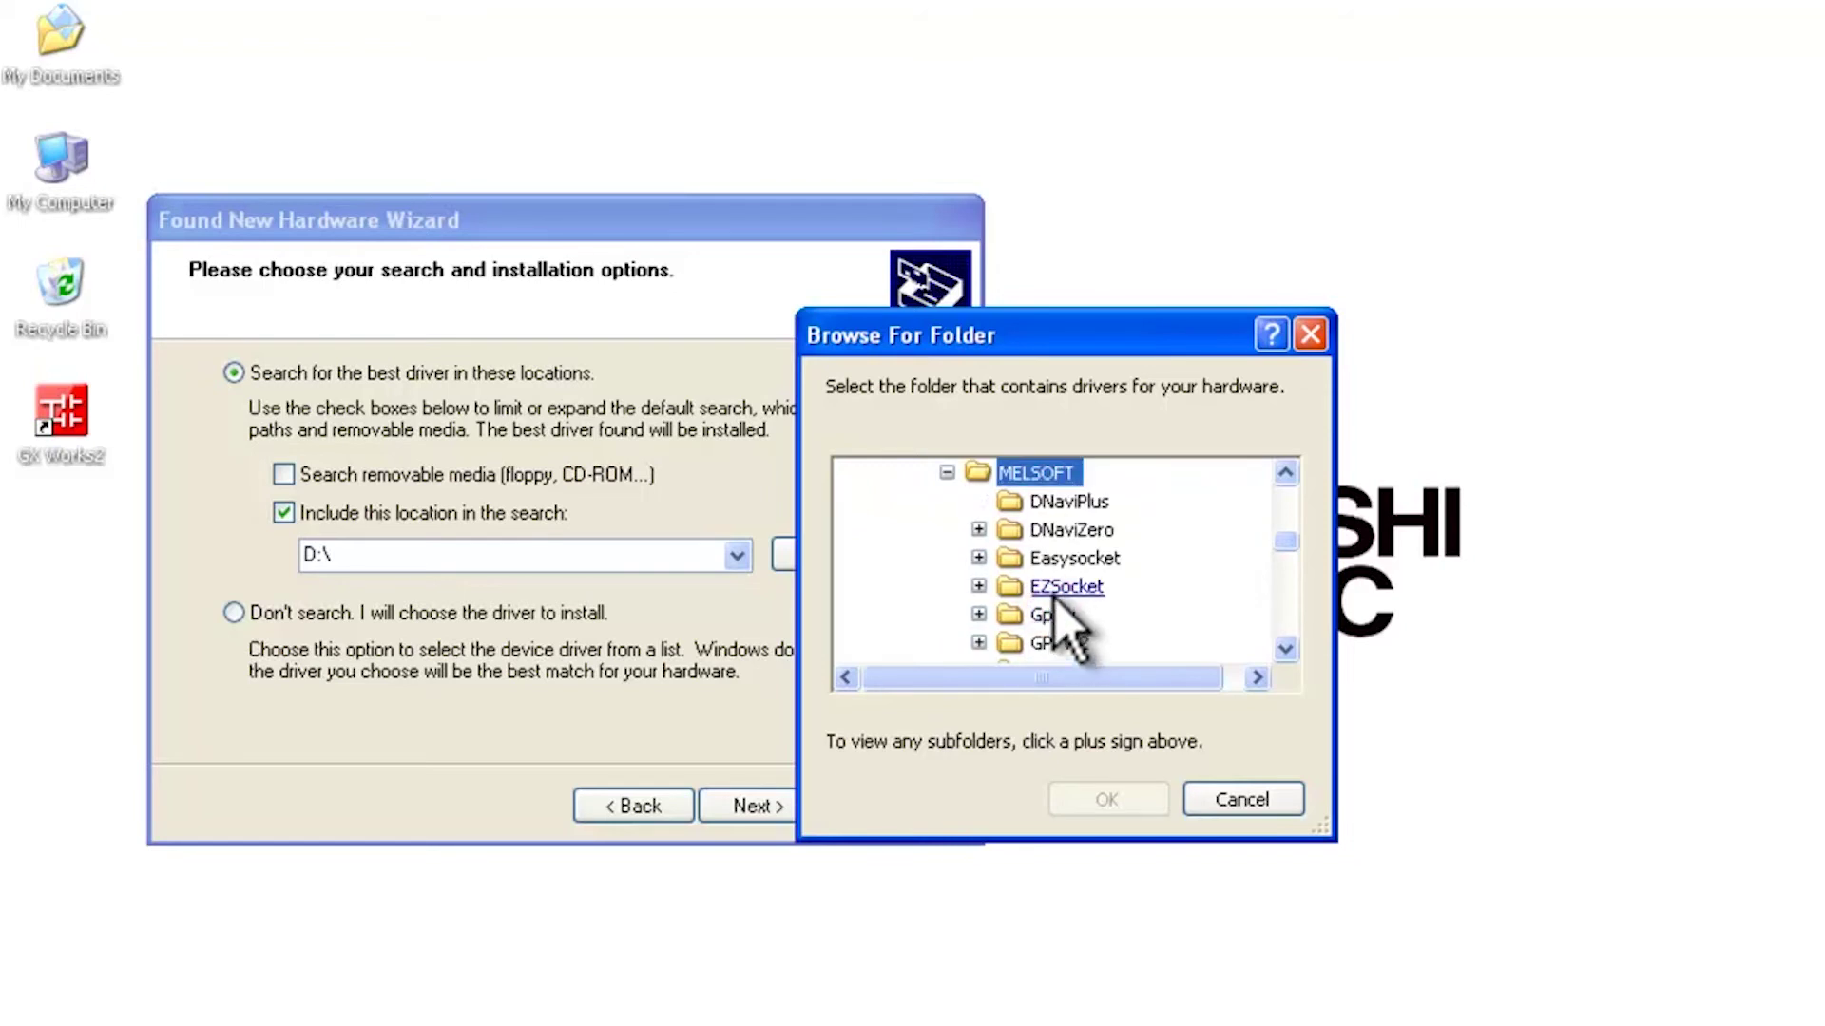
pyautogui.doubleClick(1073, 558)
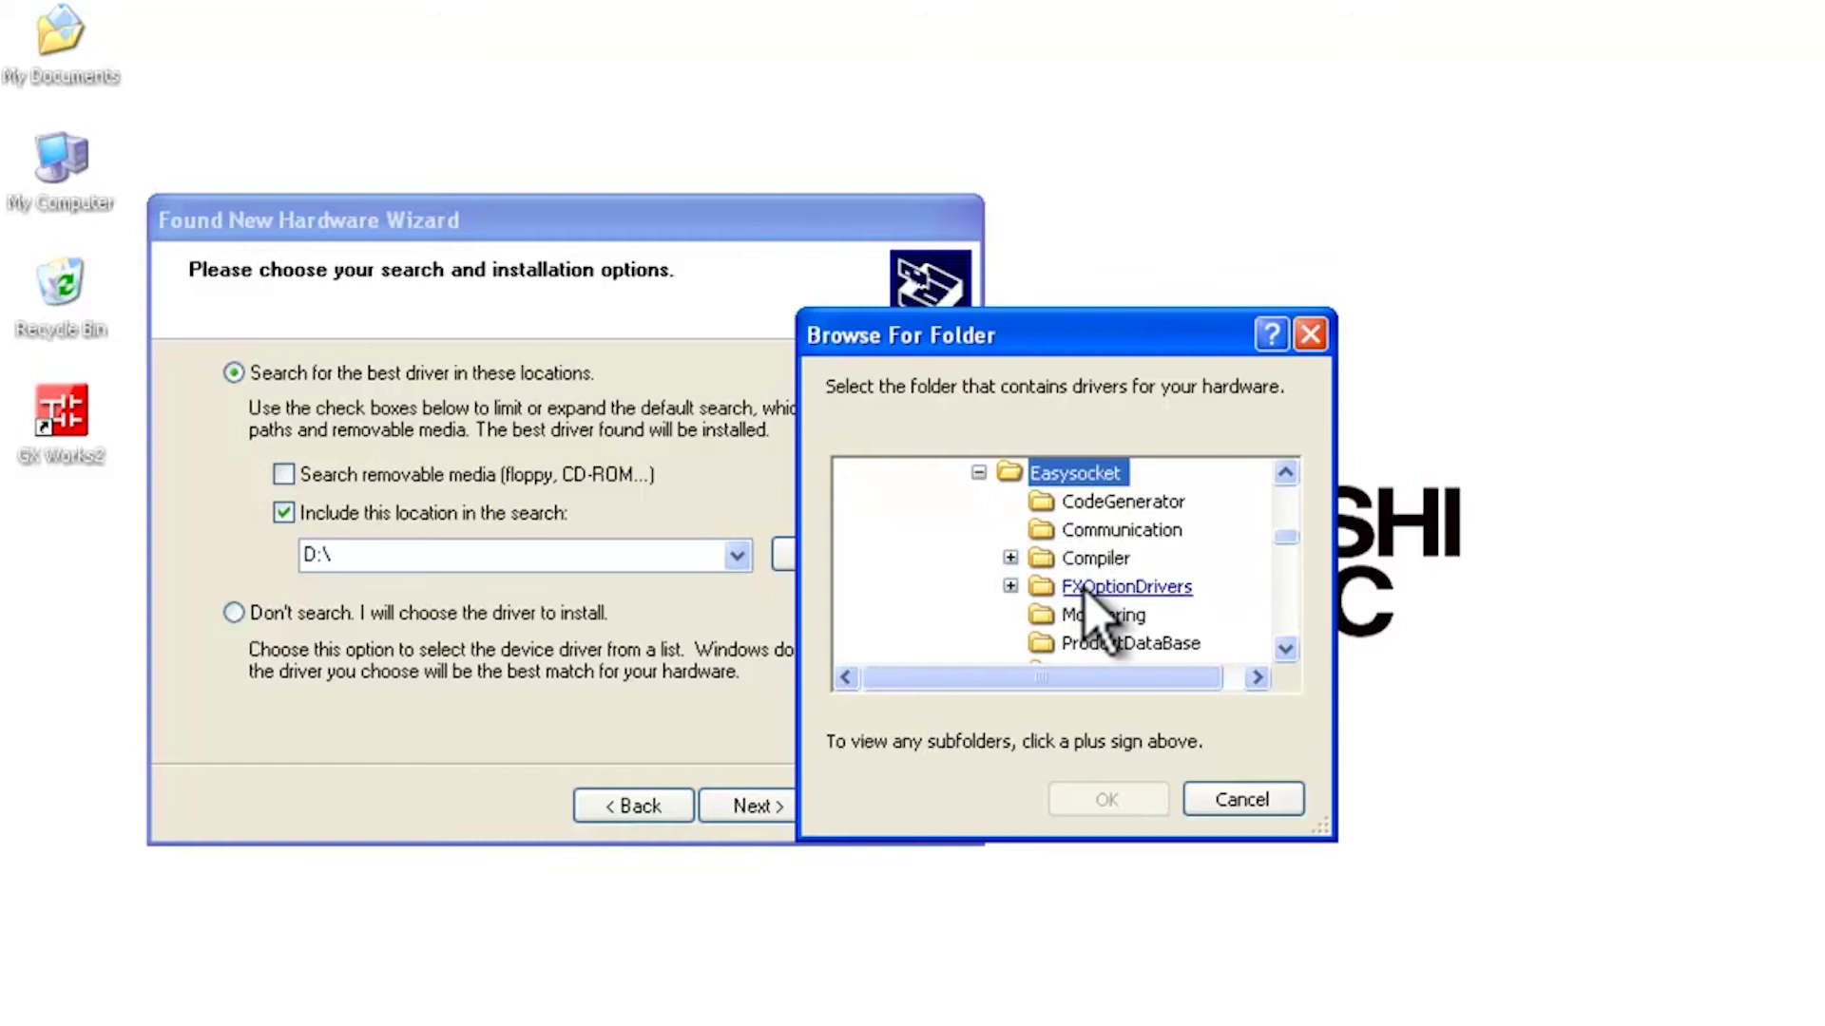
pyautogui.doubleClick(1098, 587)
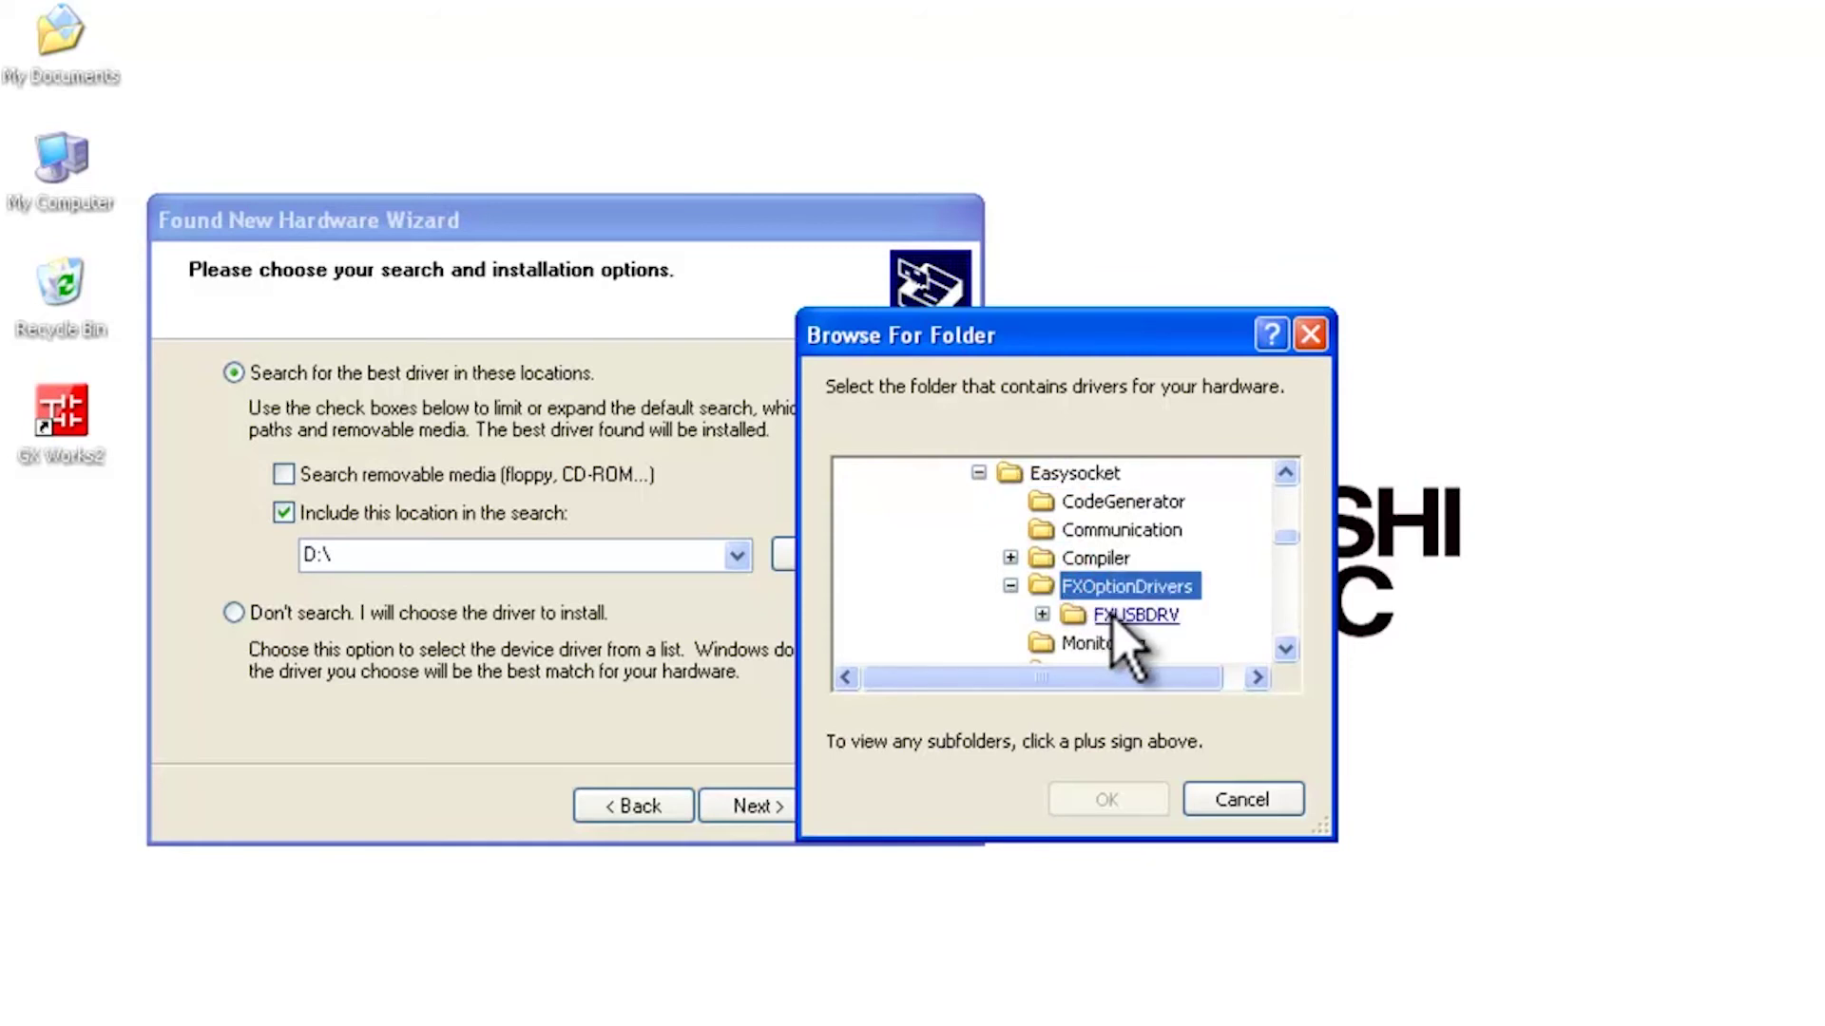
pyautogui.doubleClick(1135, 614)
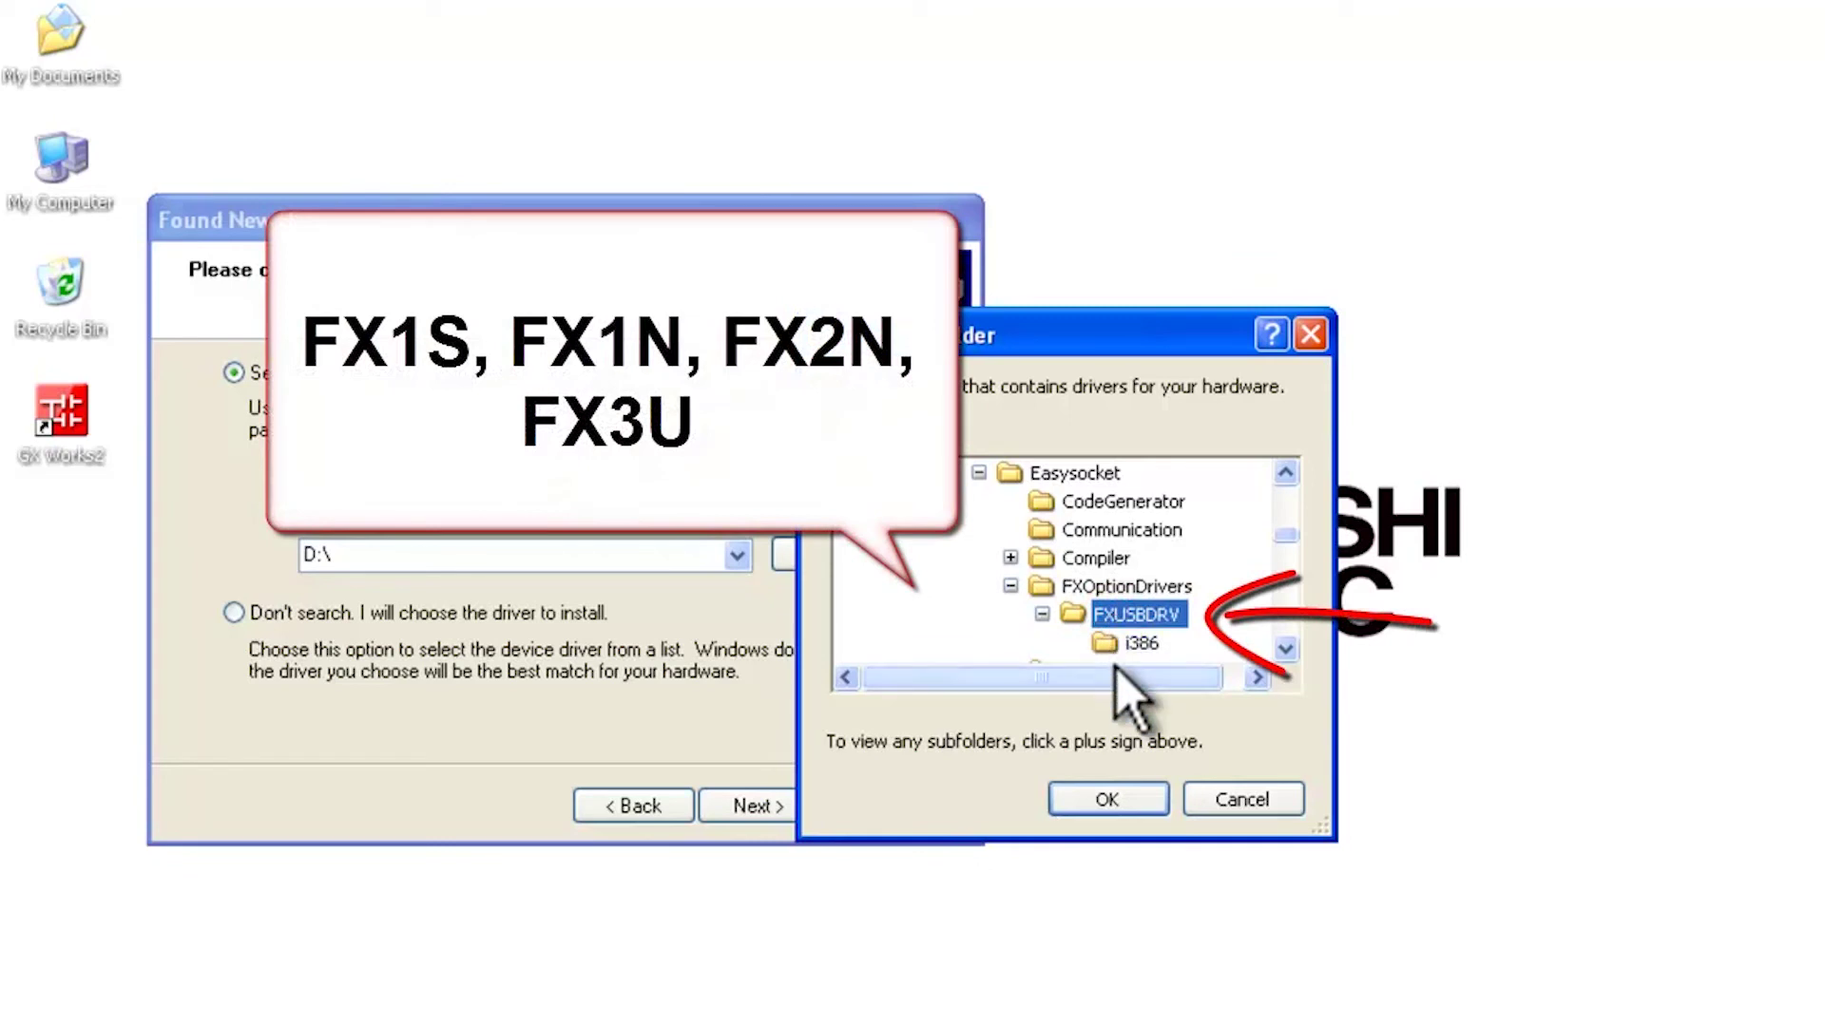
pyautogui.click(1109, 800)
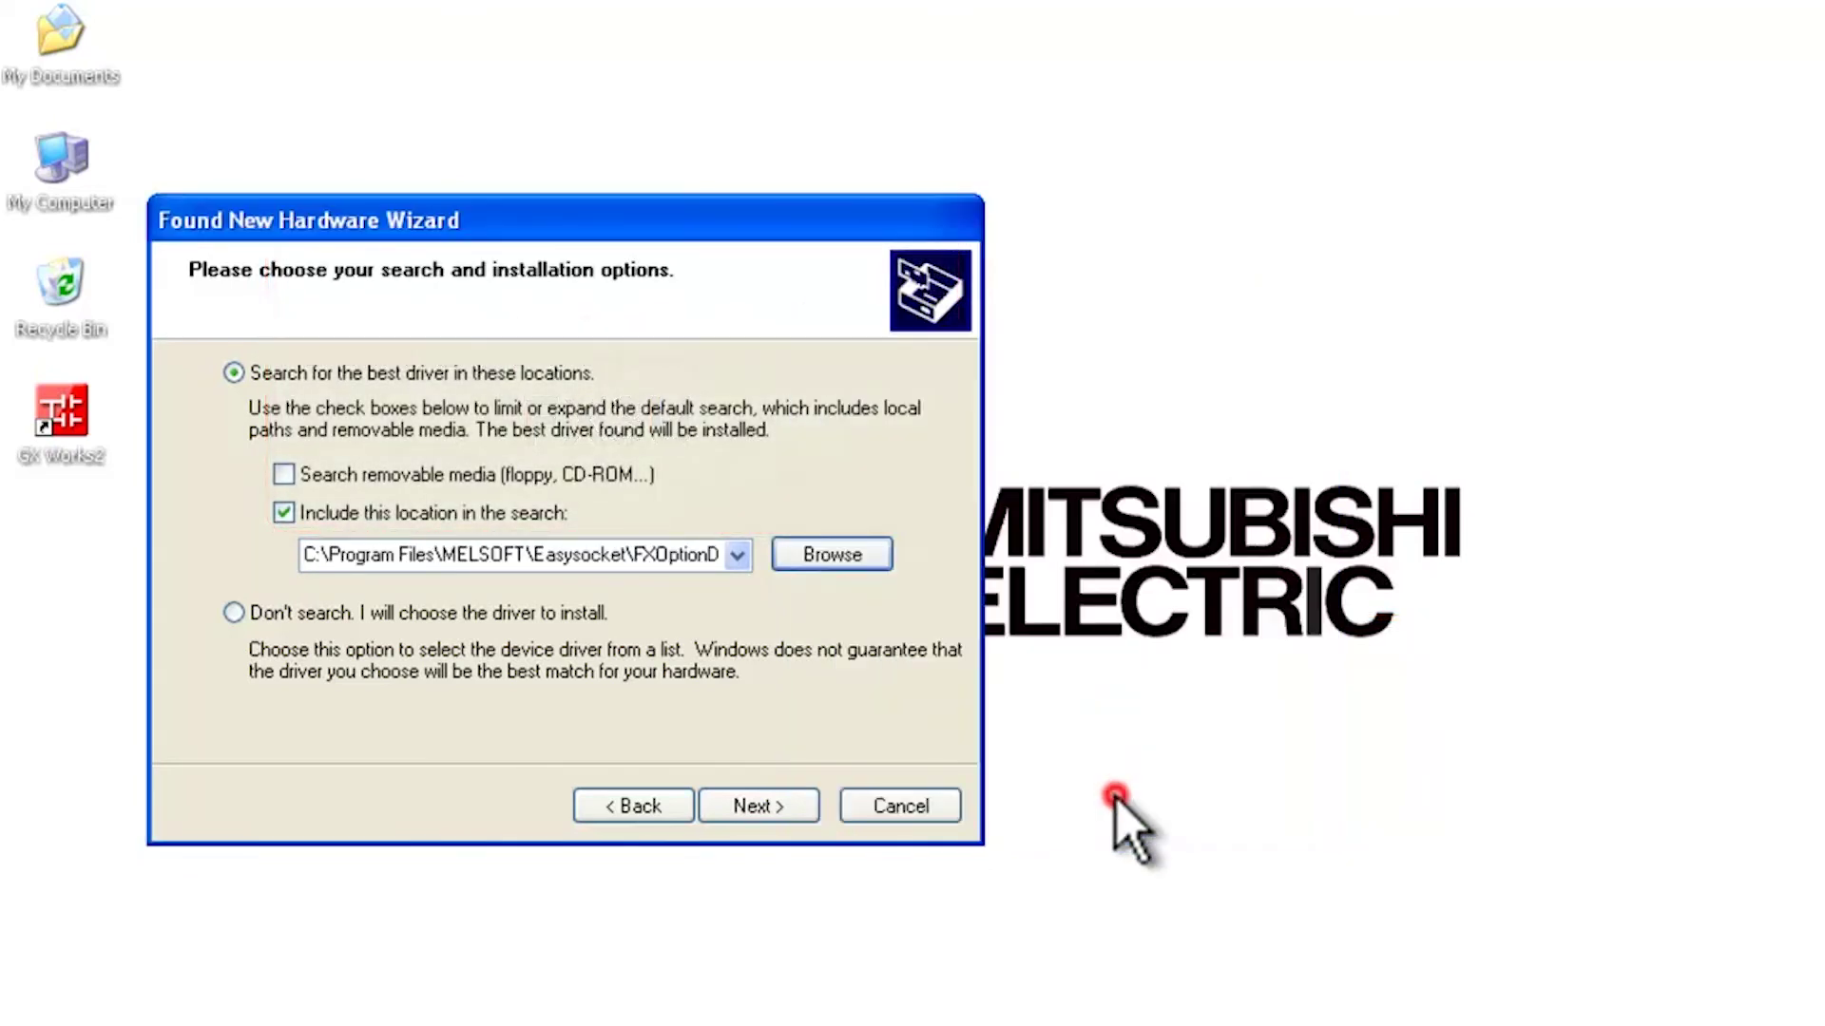
# - Start the FX-USB-AW/FX3U-USB-BD driver install, accepting the Windows Logo warning with Continue Anyway
pyautogui.click(757, 806)
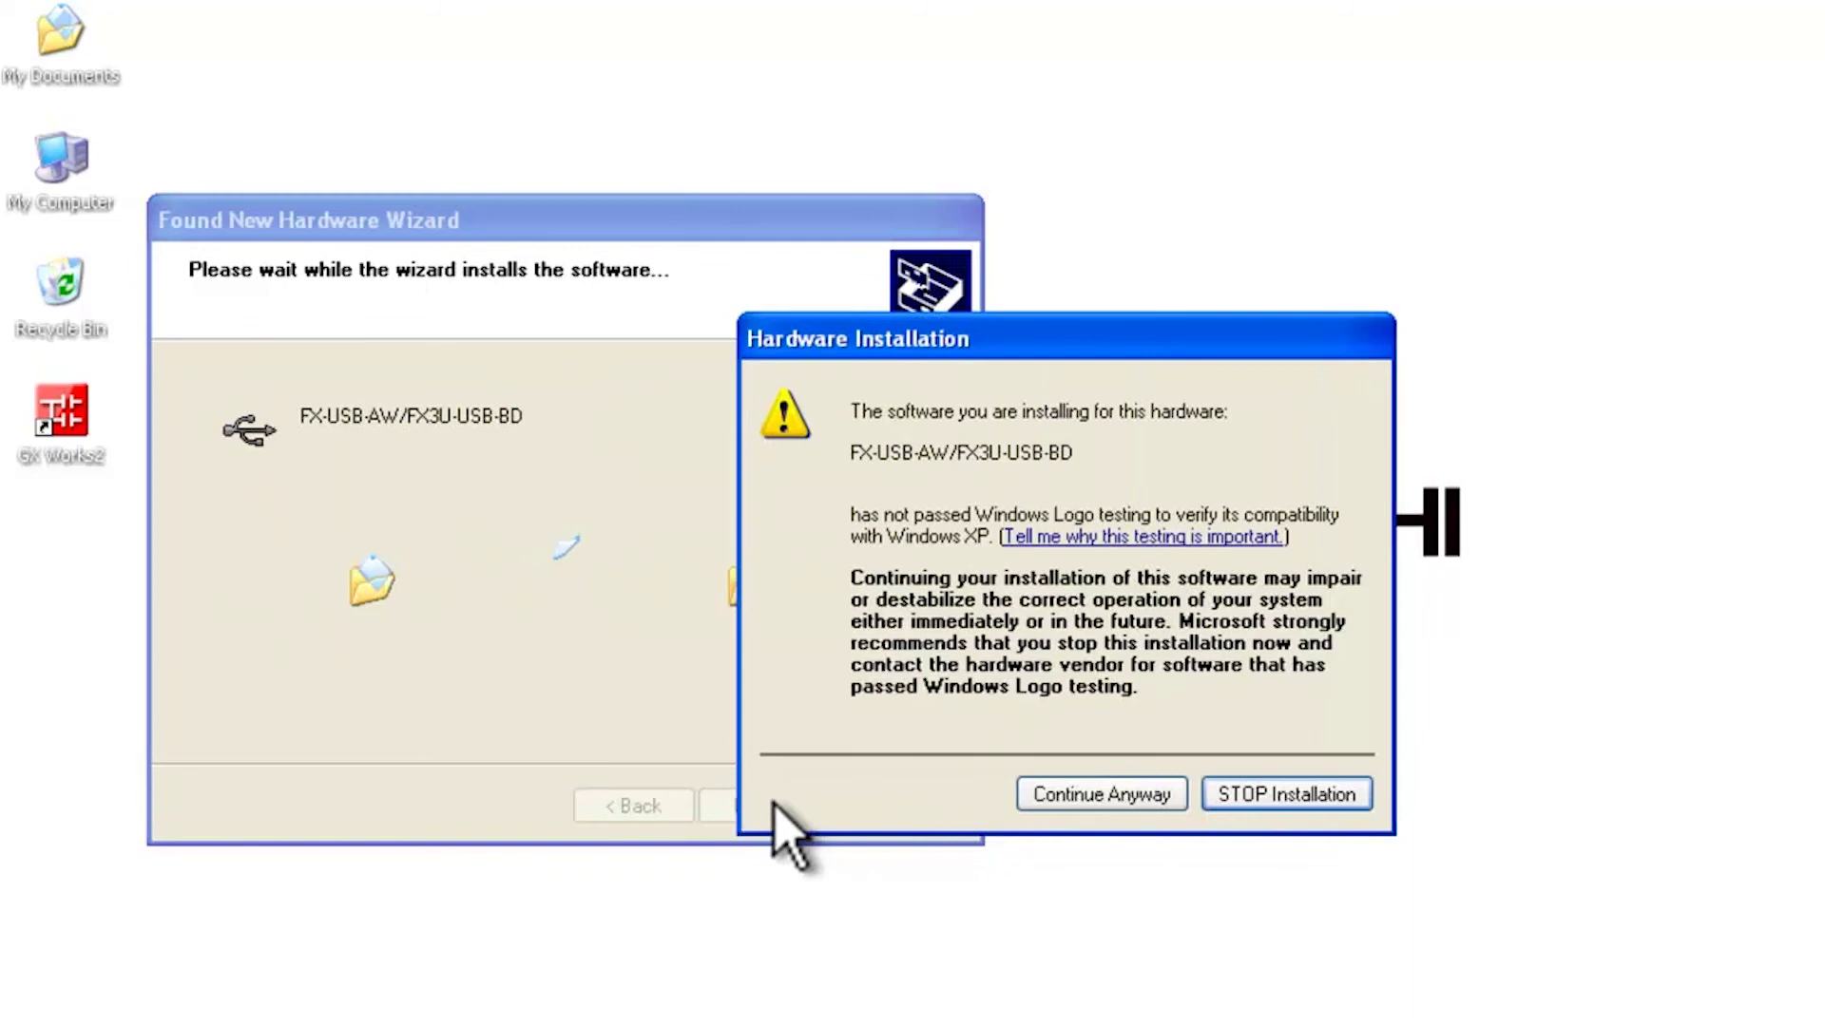
pyautogui.click(1102, 794)
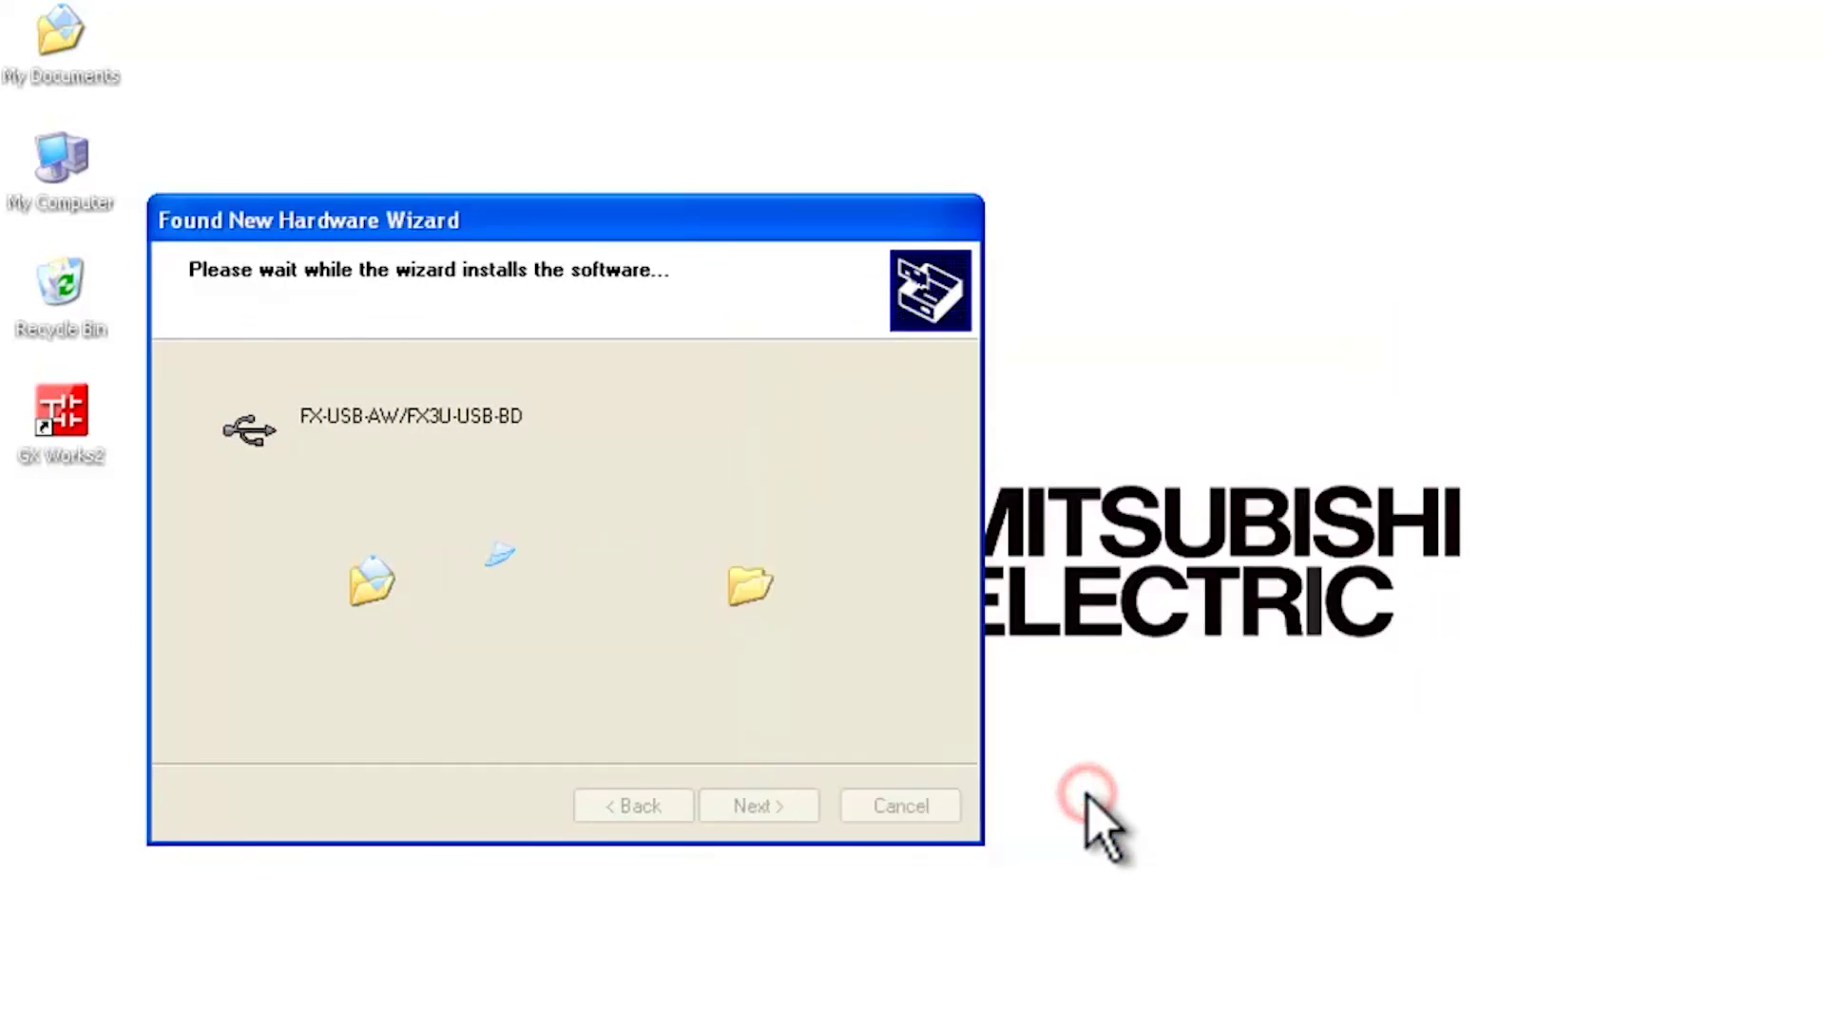